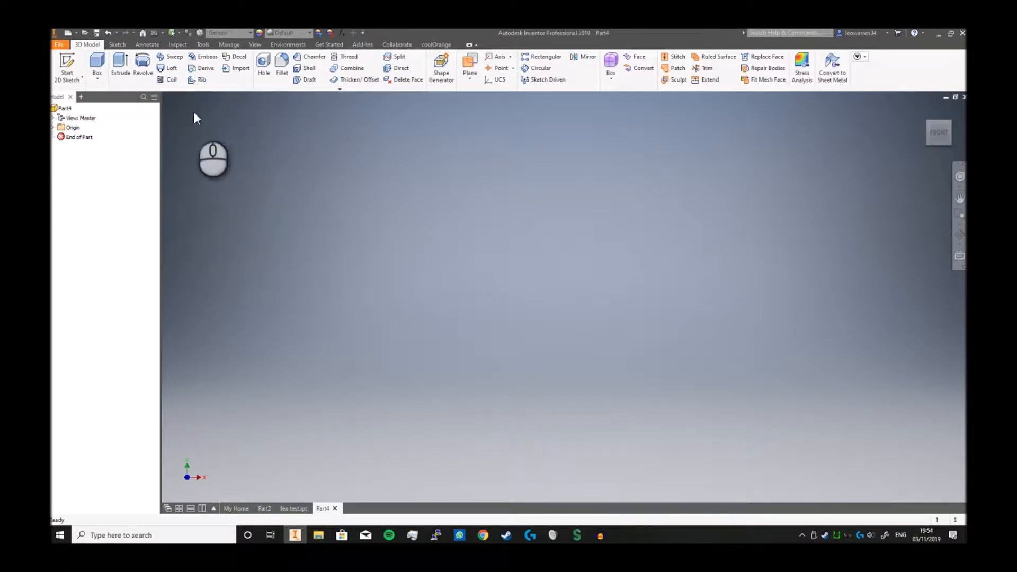
- Create a box primitive centred on the origin of the horizontal plane, with a 50 mm square base and 10 mm height
left_click(108, 63)
left_click(548, 323)
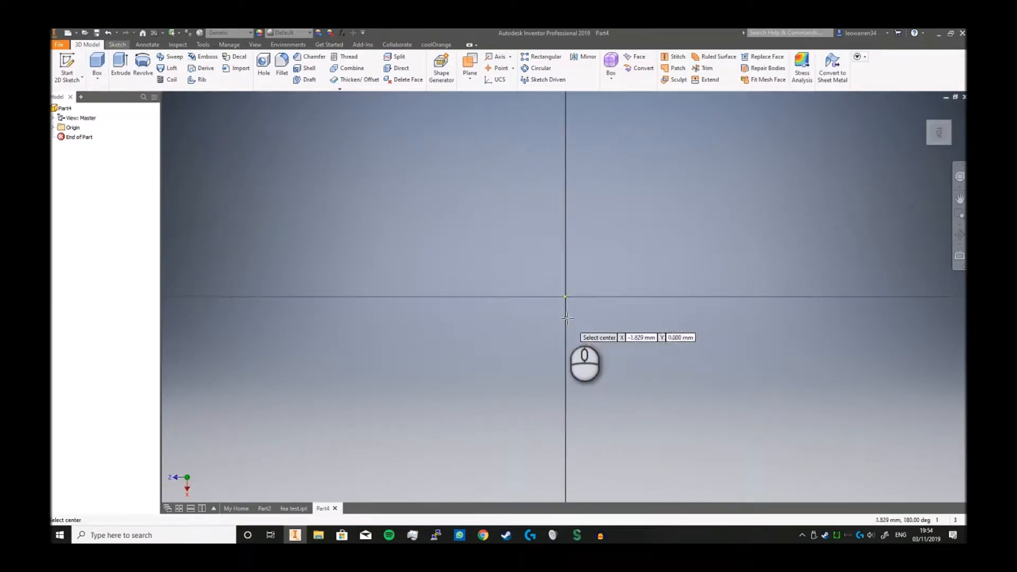
left_click(565, 297)
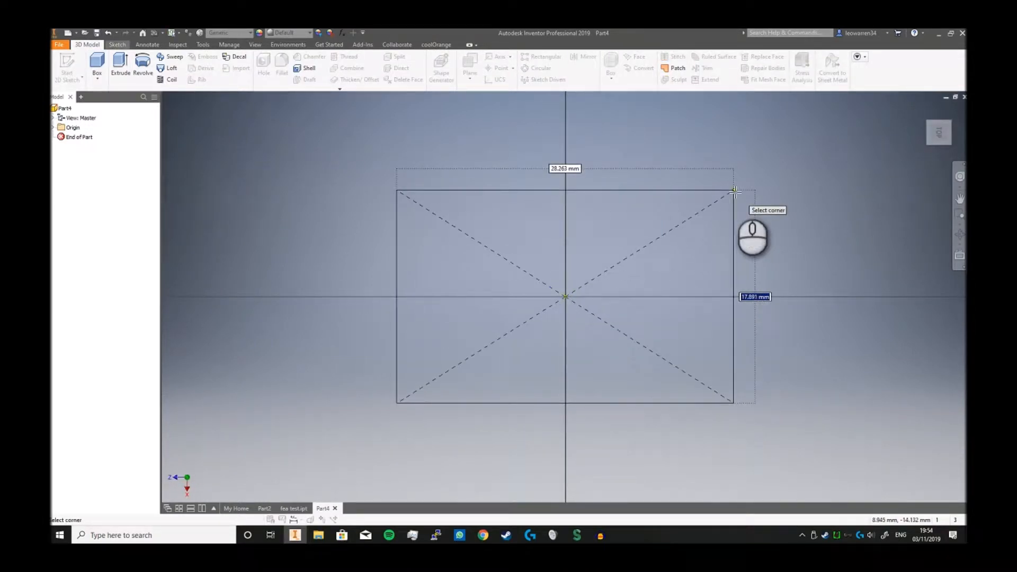
type("50")
key("Tab")
left_click(735, 191)
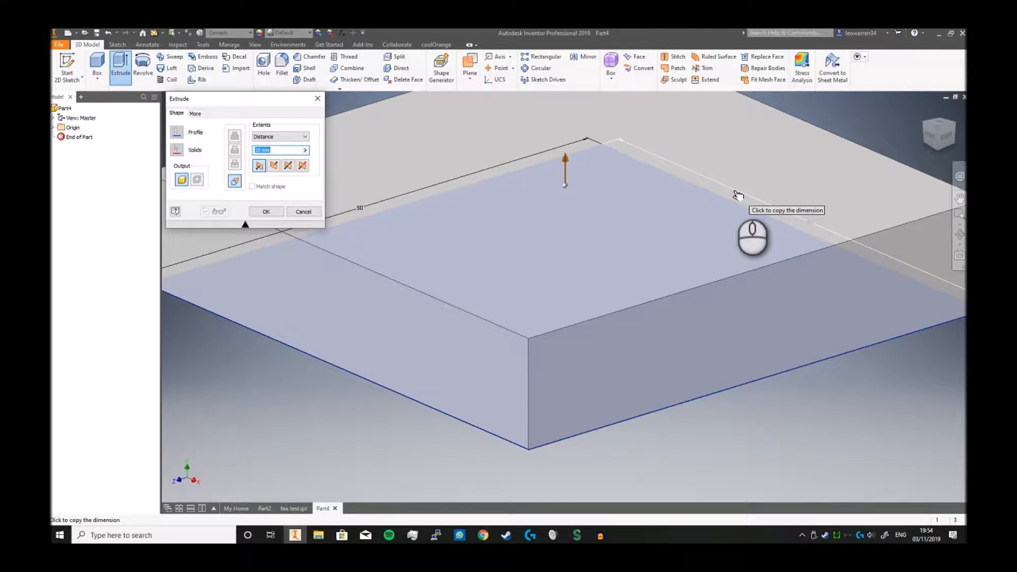
key("Return")
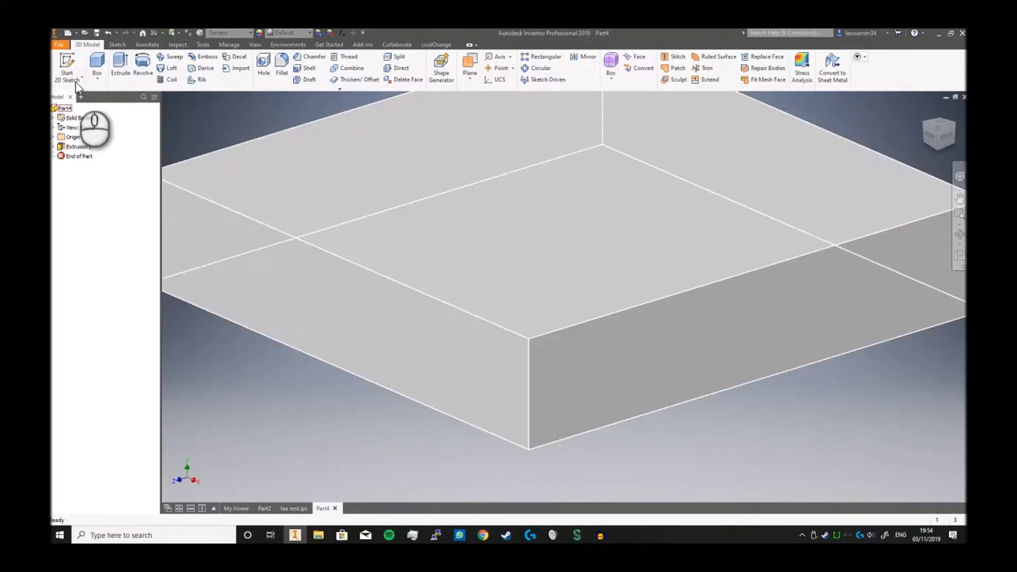
- Start a sketch on the block's top face and add the text "CAD\Insight" in a text box
left_click(71, 68)
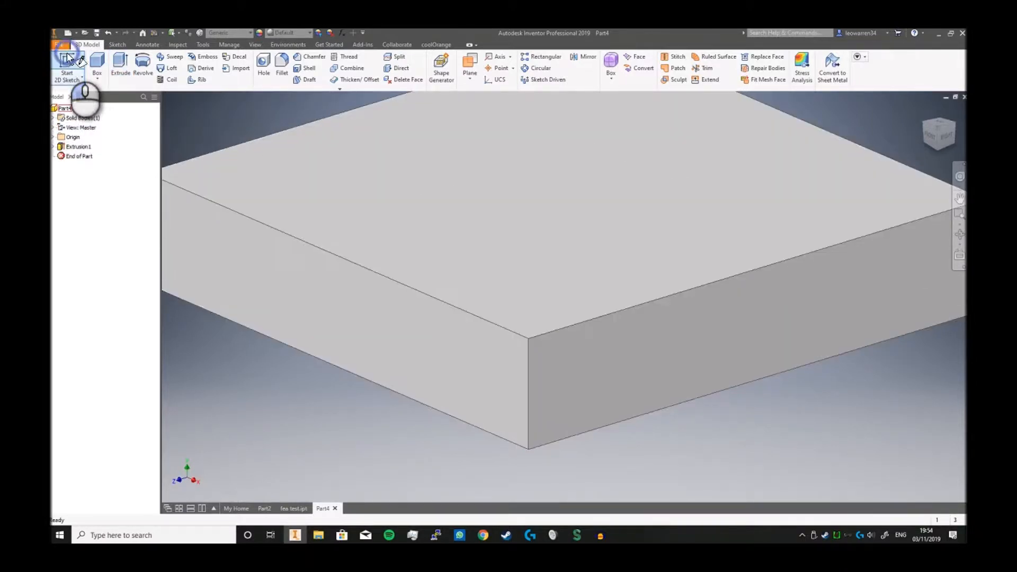
left_click(259, 160)
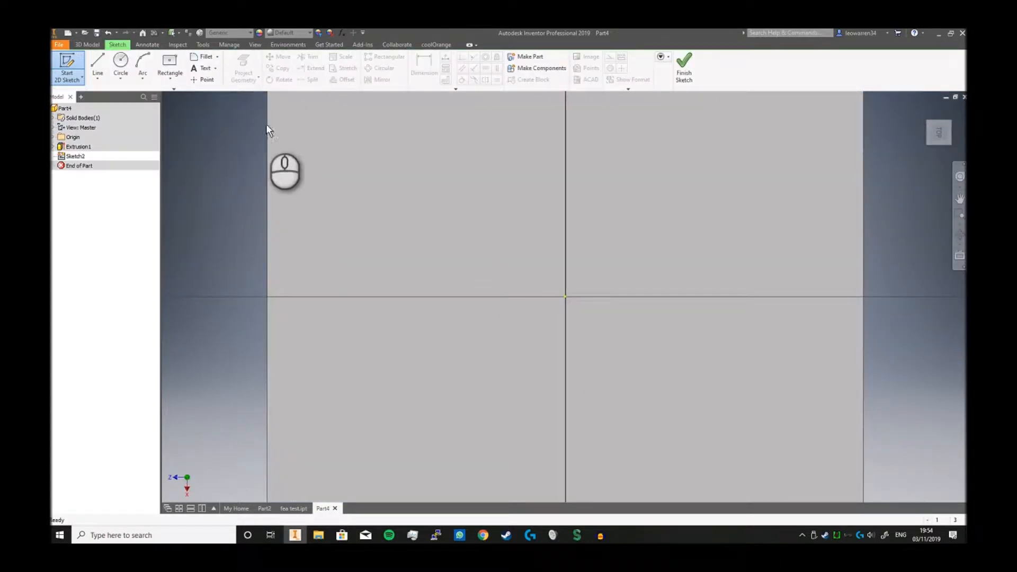
left_click(197, 69)
mouse_move(368, 185)
left_mouse_down()
mouse_move(474, 232)
mouse_move(521, 221)
left_mouse_up()
left_click(516, 216)
left_click(478, 352)
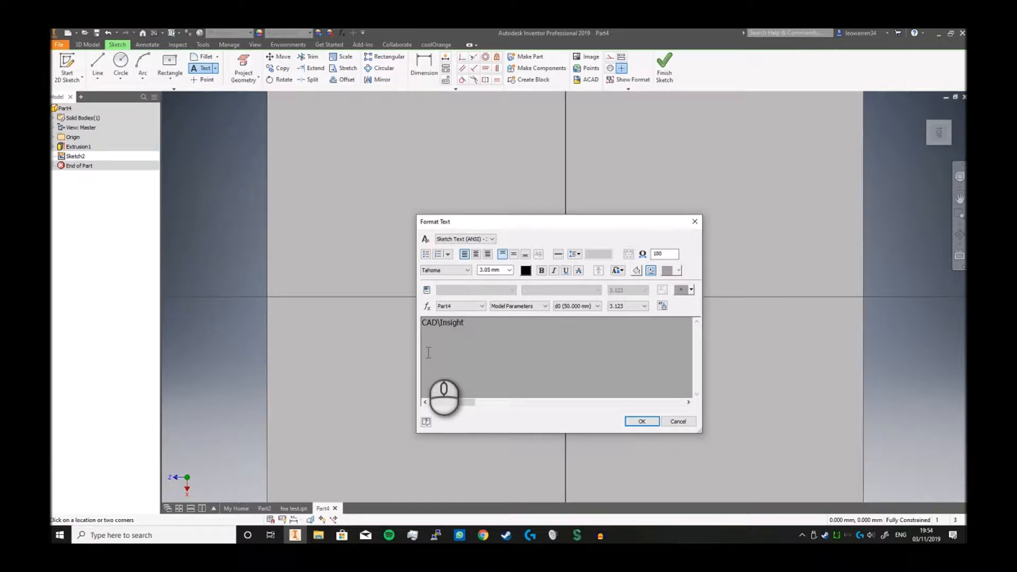
left_click(641, 421)
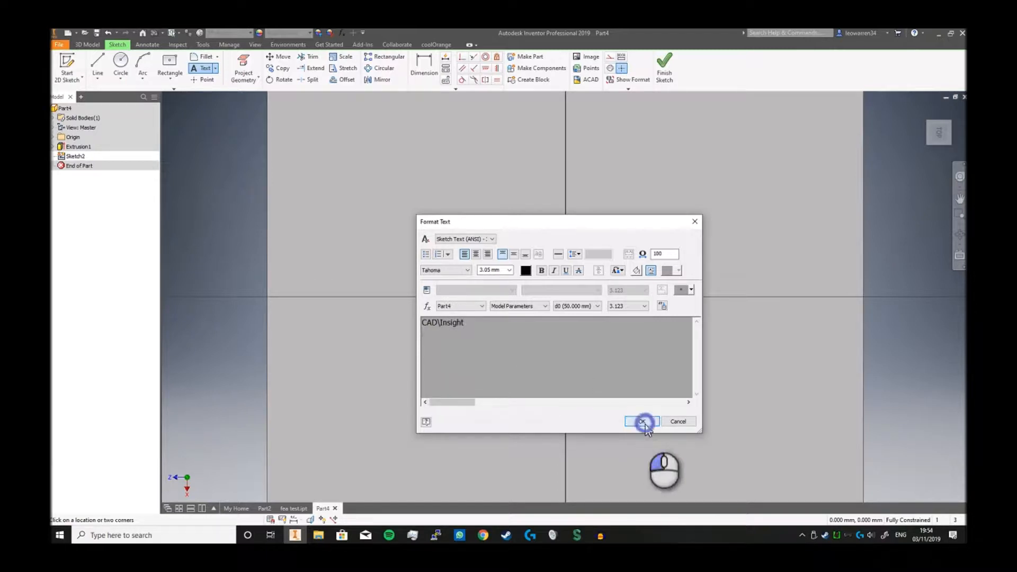
scroll(518, 282, "down", 3)
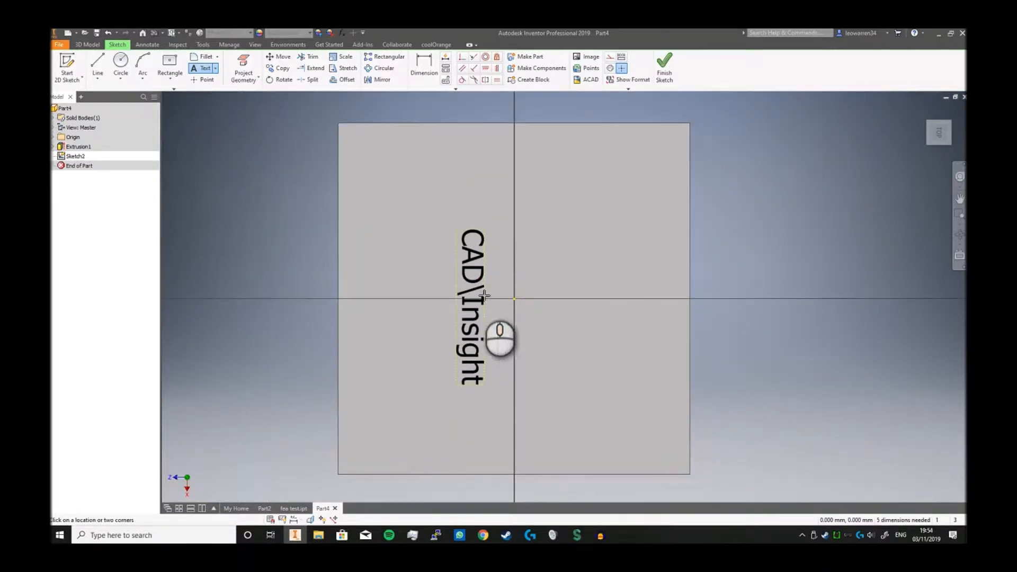
- Rotate the CAD\Insight text by 90 degrees about a point beside it on the horizontal axis
left_click(284, 79)
left_click(476, 366)
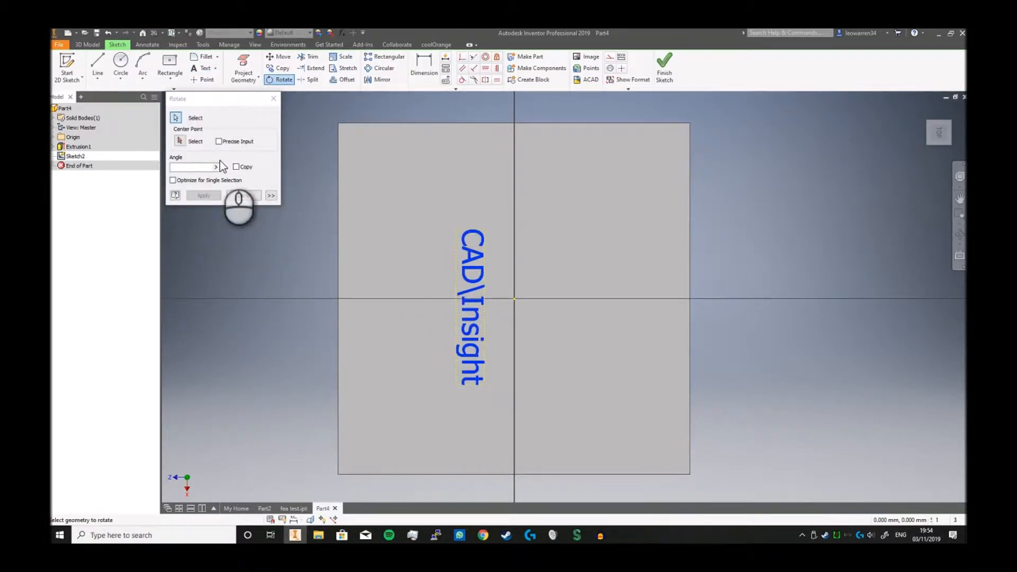
left_click(180, 141)
left_click(442, 299)
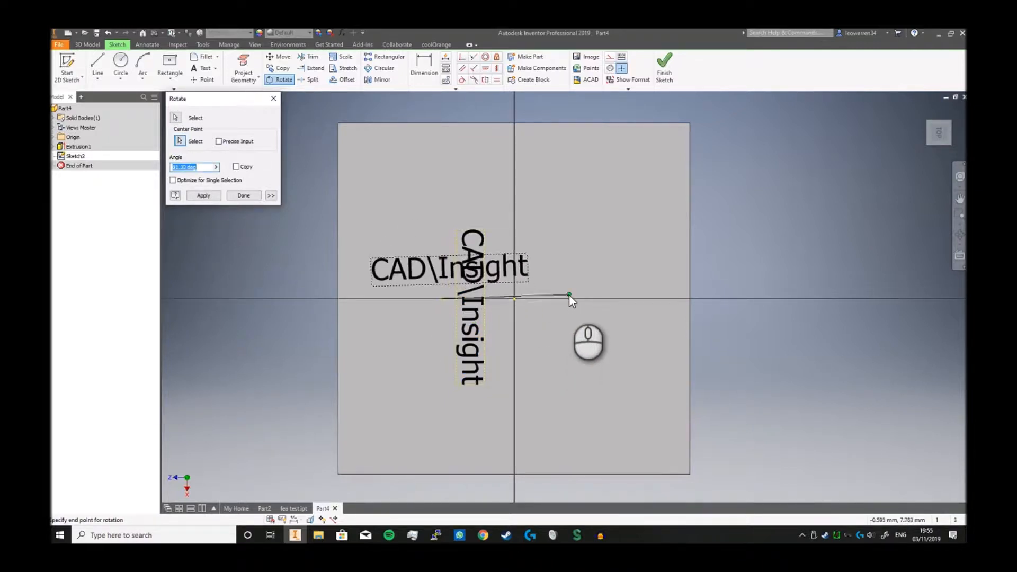
type("90")
key("Return")
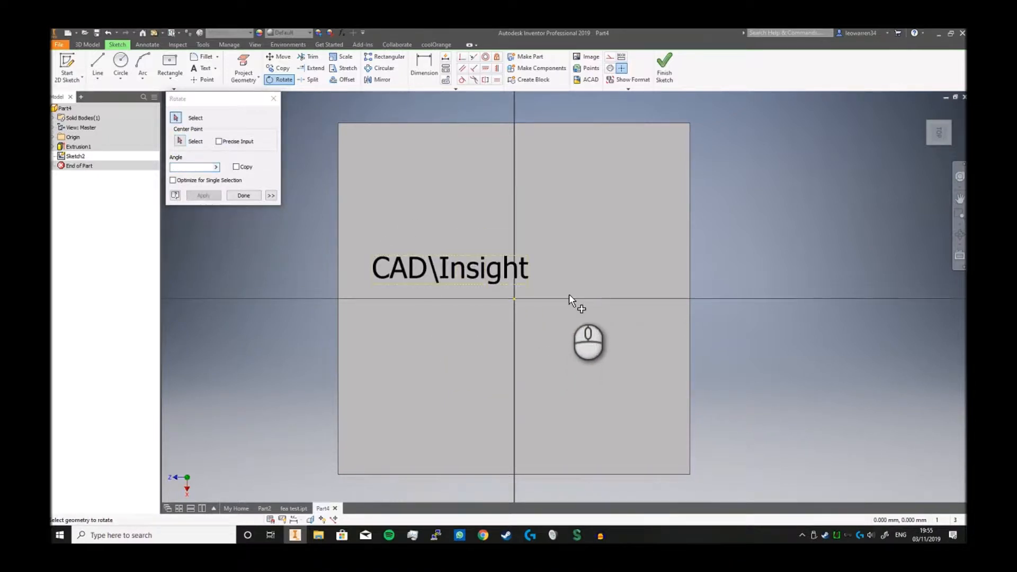
- Move the CAD\Insight text near the upper-left corner of the block's top face and finish the sketch
right_click(412, 157)
left_click(454, 156)
mouse_move(461, 277)
left_mouse_down()
mouse_move(460, 208)
mouse_move(437, 154)
left_mouse_up()
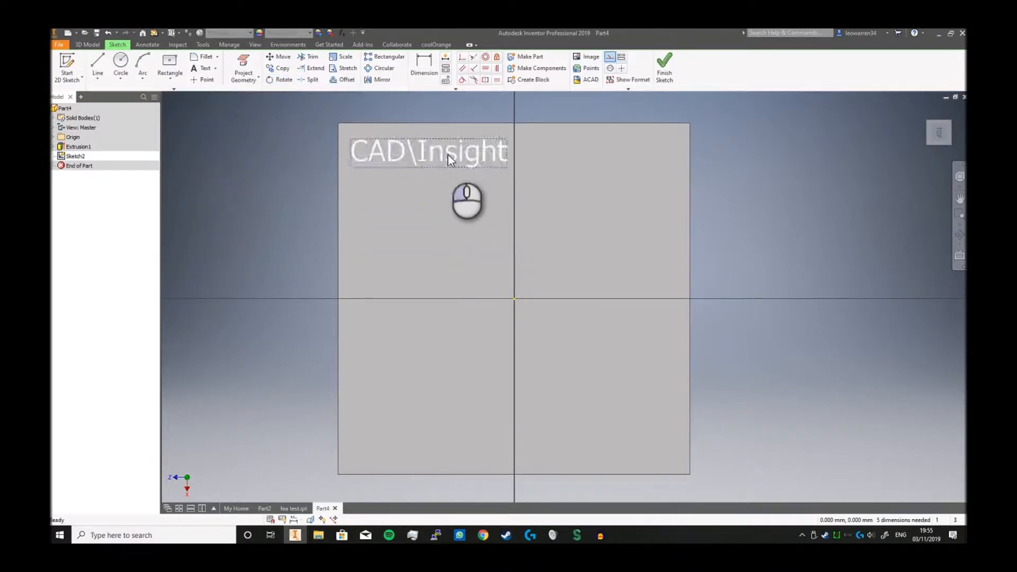
left_click(664, 68)
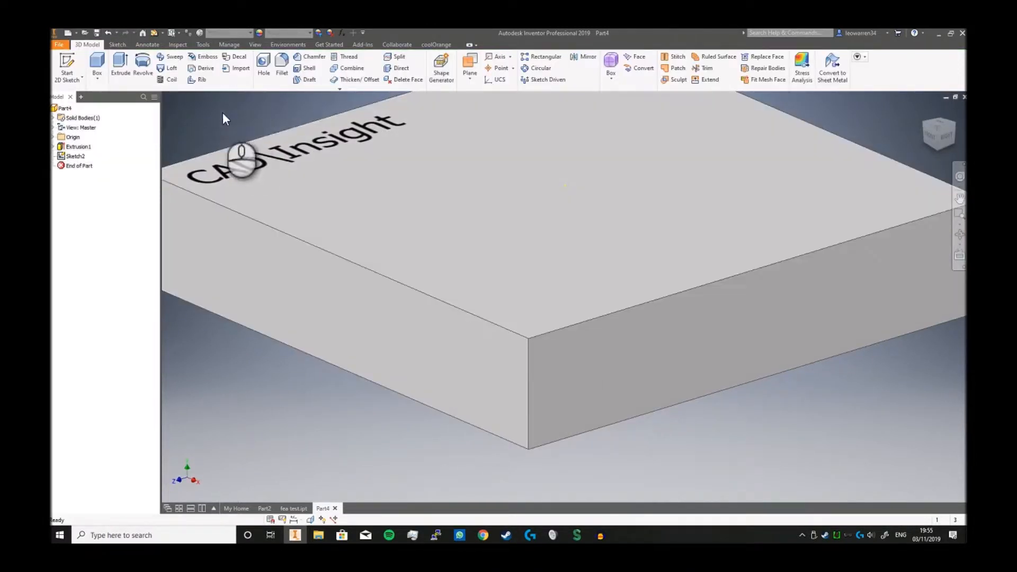
- Try embossing the CAD\Insight text raised 1 mm from the block's top face, and undo the emboss
left_click(200, 62)
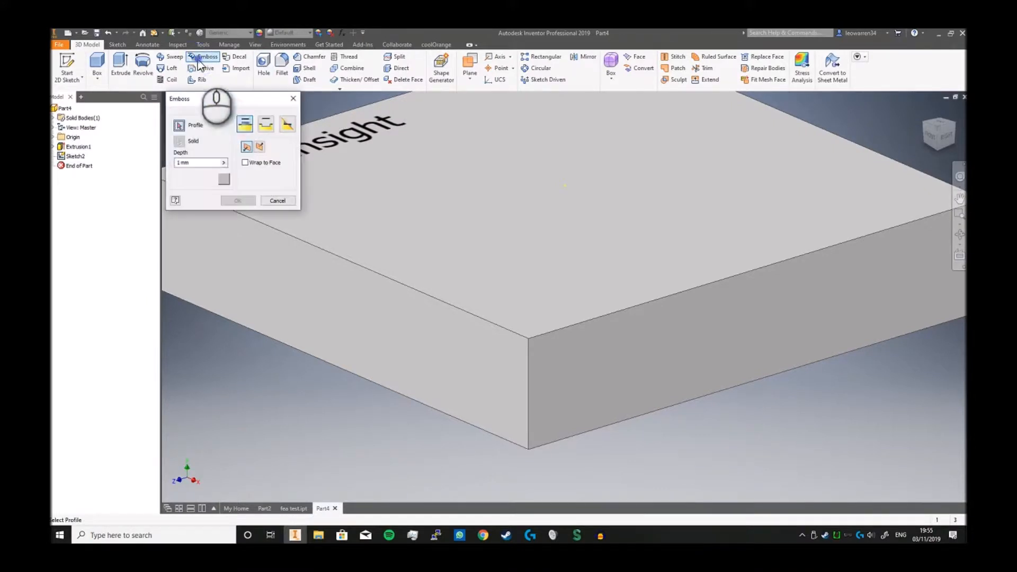
middle_click_drag(397, 181, 509, 258)
left_click(430, 224)
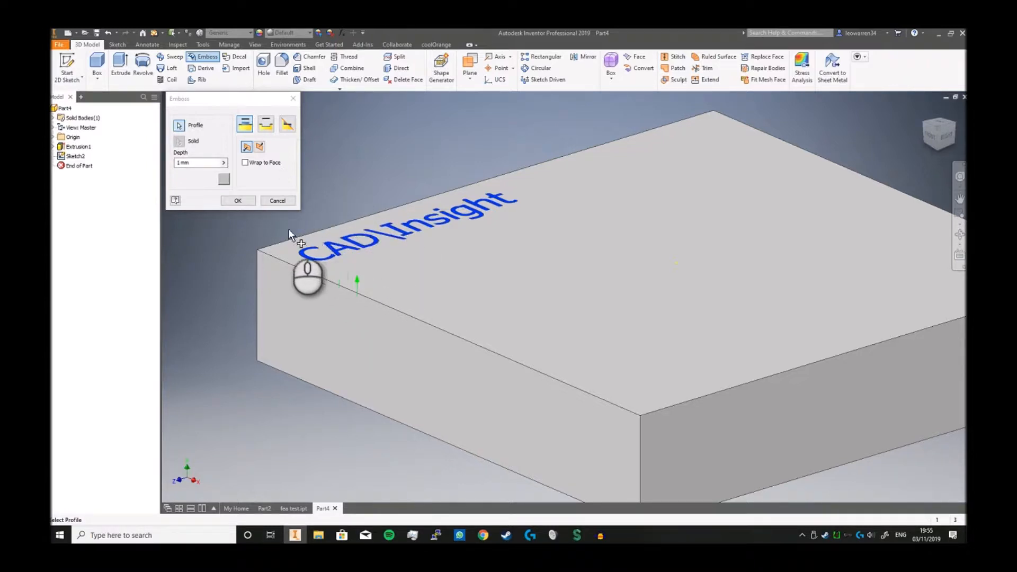
left_click(237, 201)
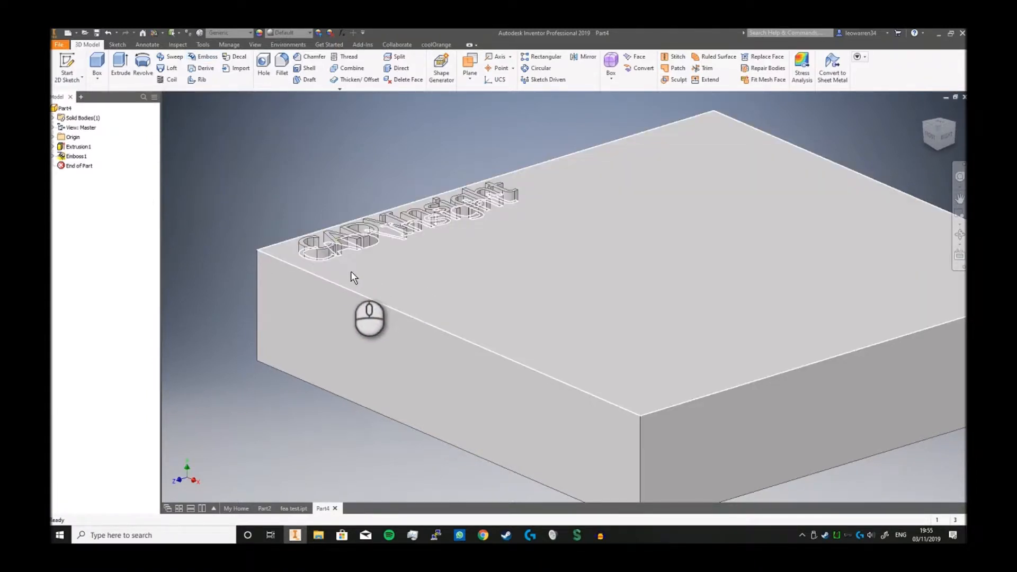
key("ctrl+z")
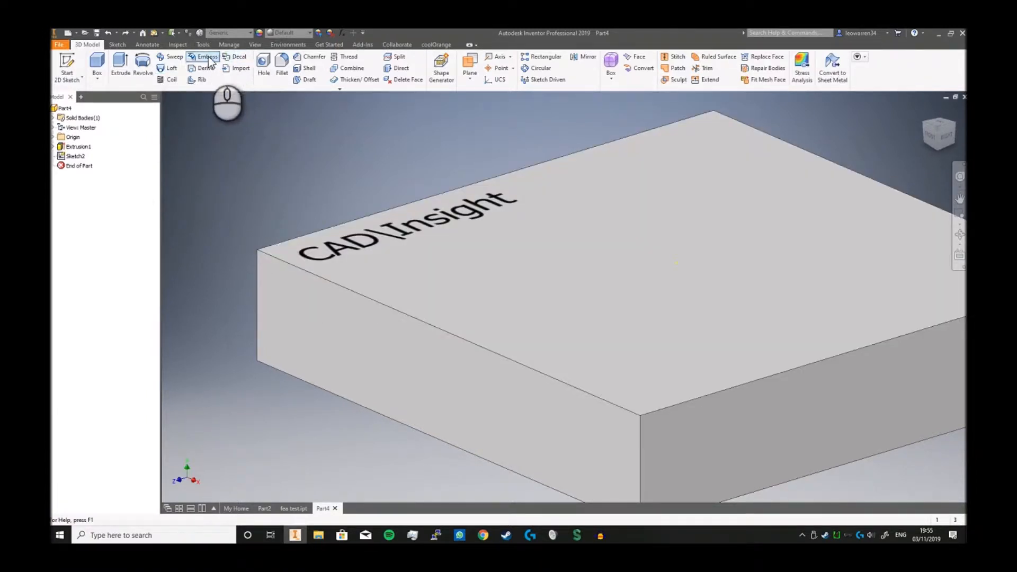
- Engrave the CAD\Insight text 1 mm deep into the block's top face with the Emboss tool
left_click(208, 57)
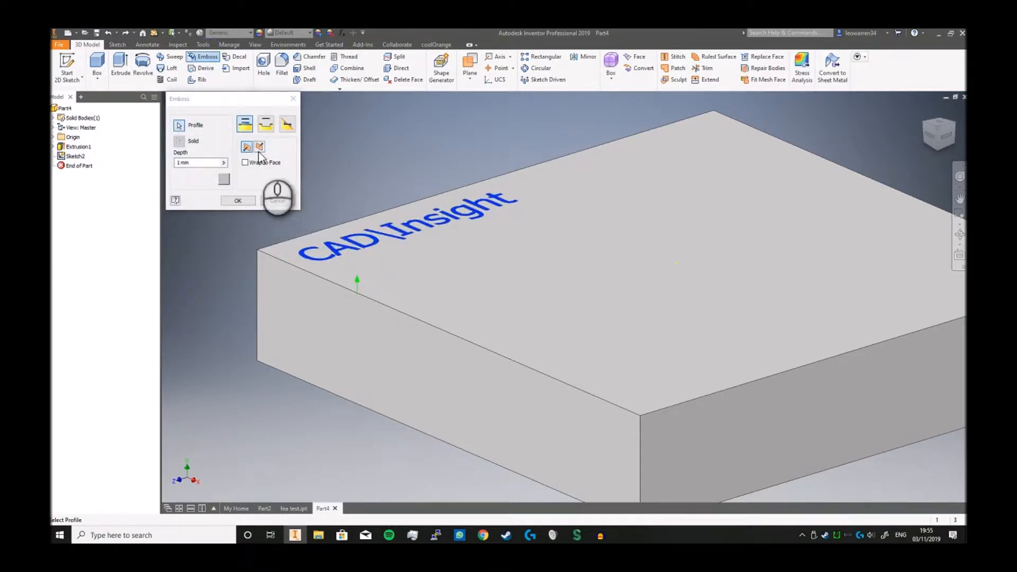
left_click(262, 126)
left_click(181, 164)
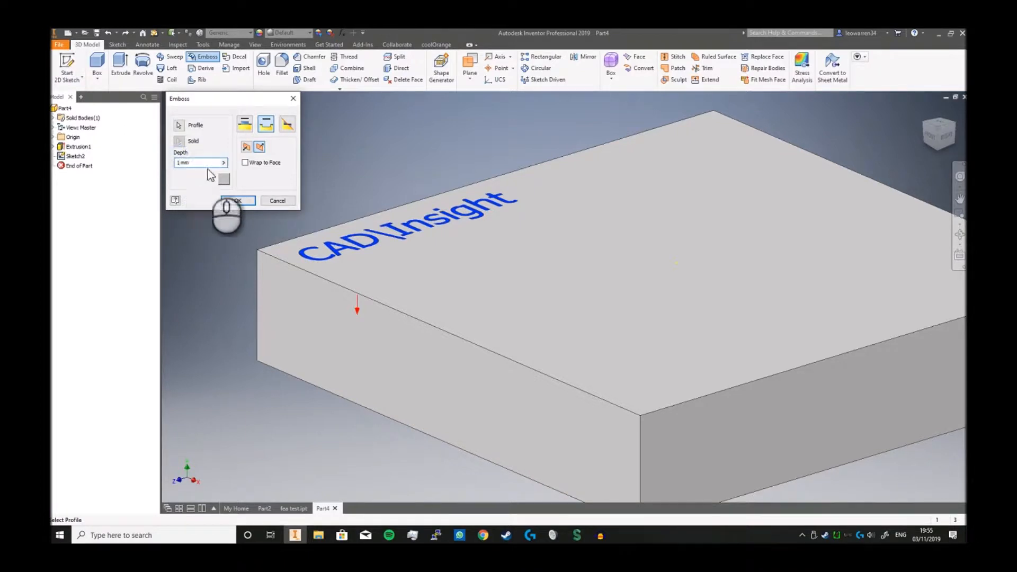
left_click(234, 200)
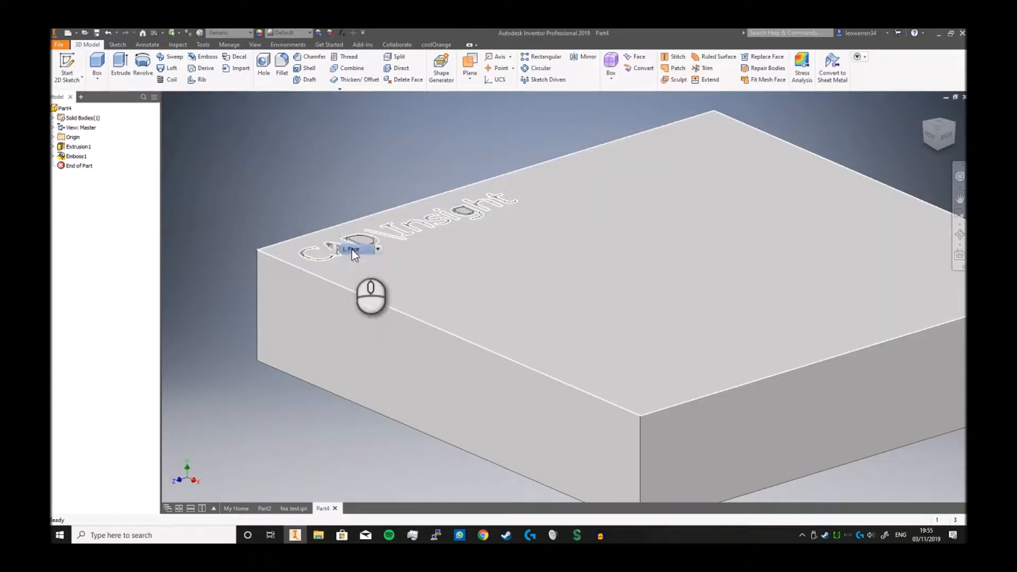
scroll(227, 191, "up", 6)
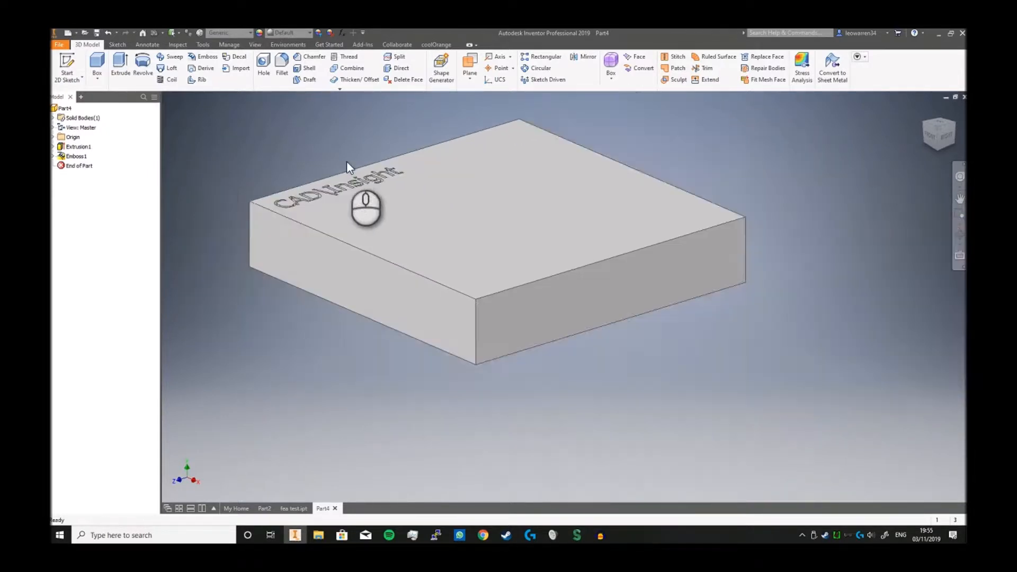
middle_click_drag(346, 161, 332, 210)
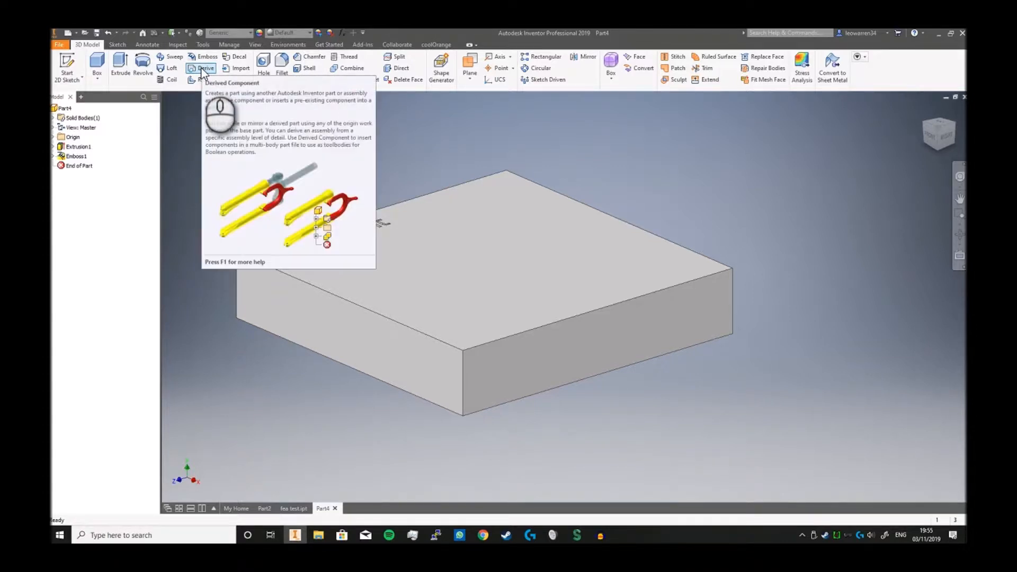
- Derive Wrench.ipt into the current part, keeping the default derive settings
left_click(202, 72)
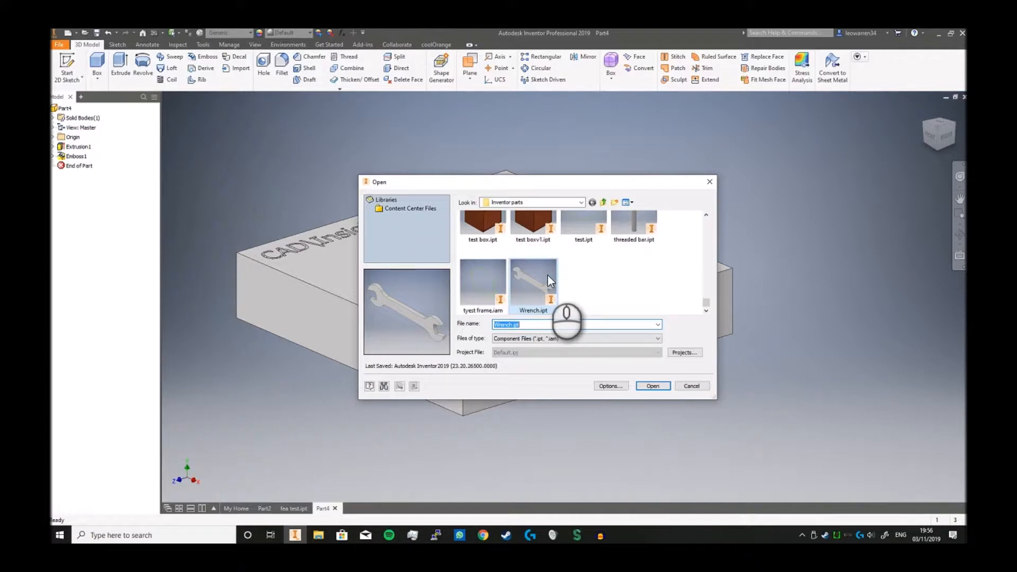
double_click(547, 275)
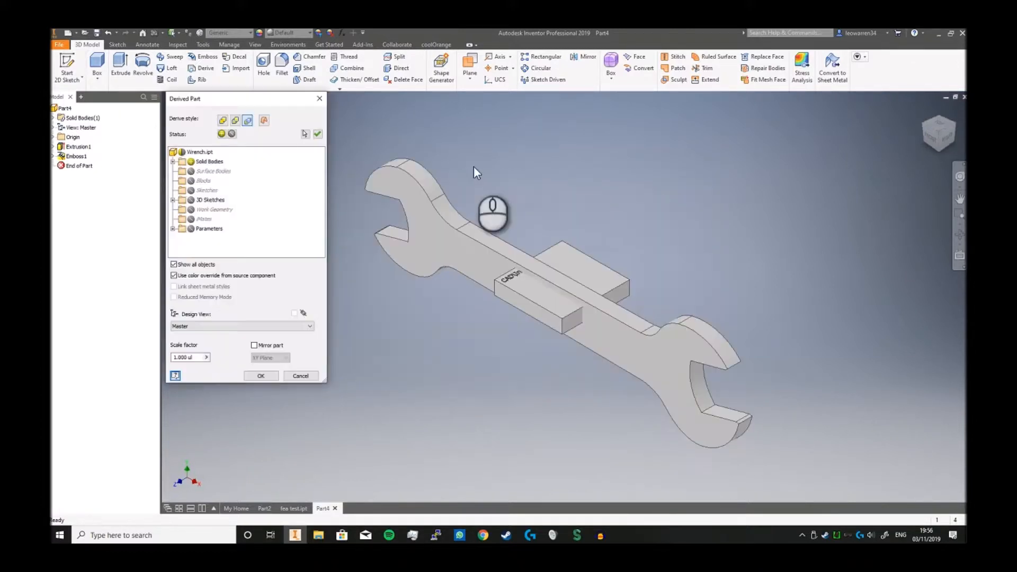
left_click(259, 376)
left_click(590, 329)
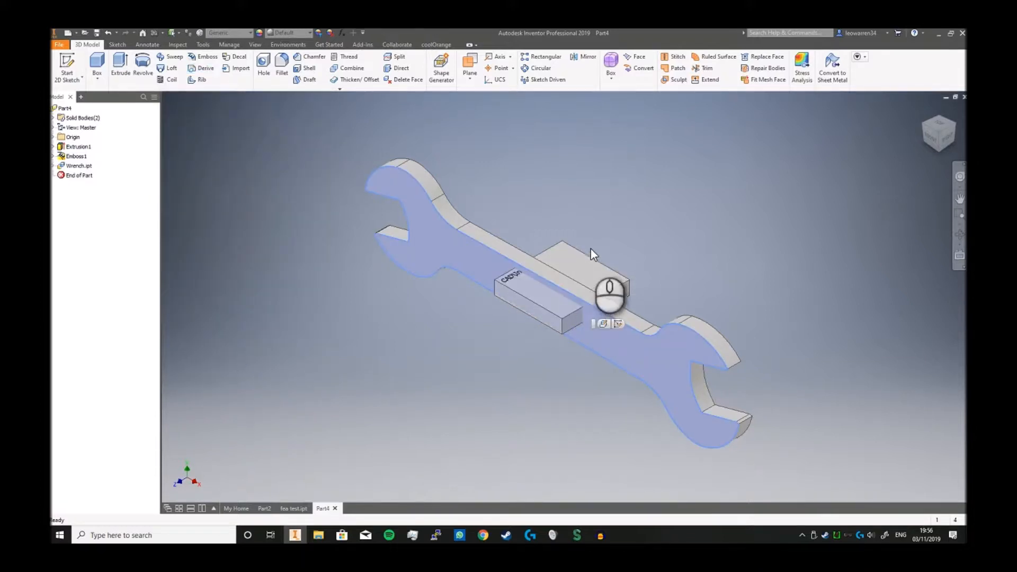
- Hide Solid1, the engraved block, so that only the wrench body is shown
left_click(54, 118)
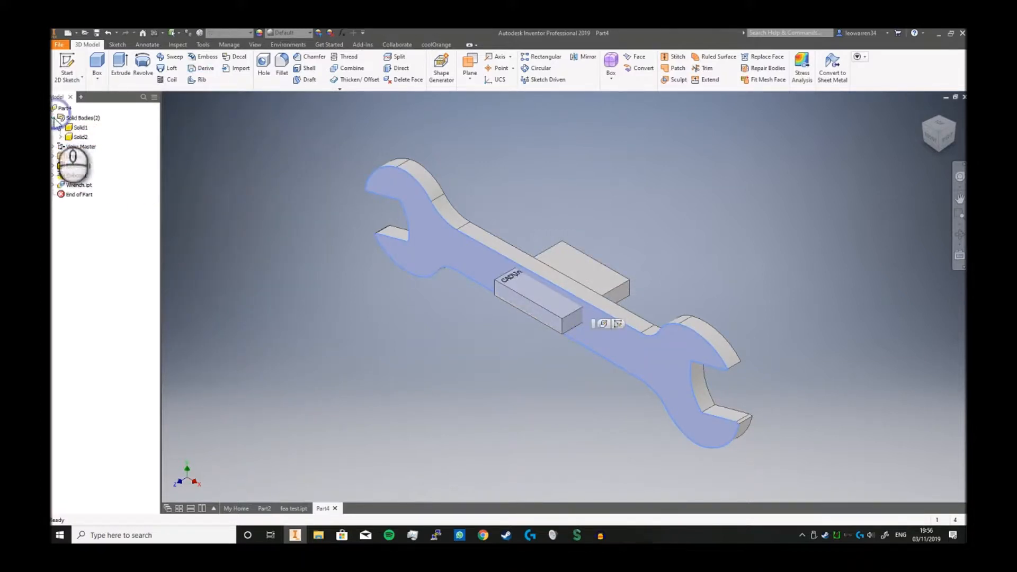
left_click(76, 128)
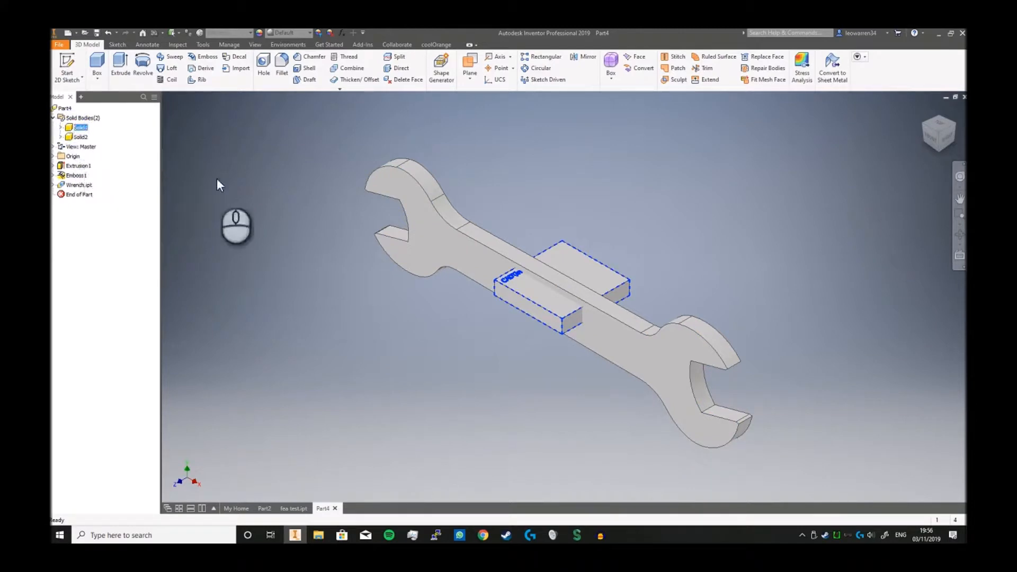
right_click(83, 132)
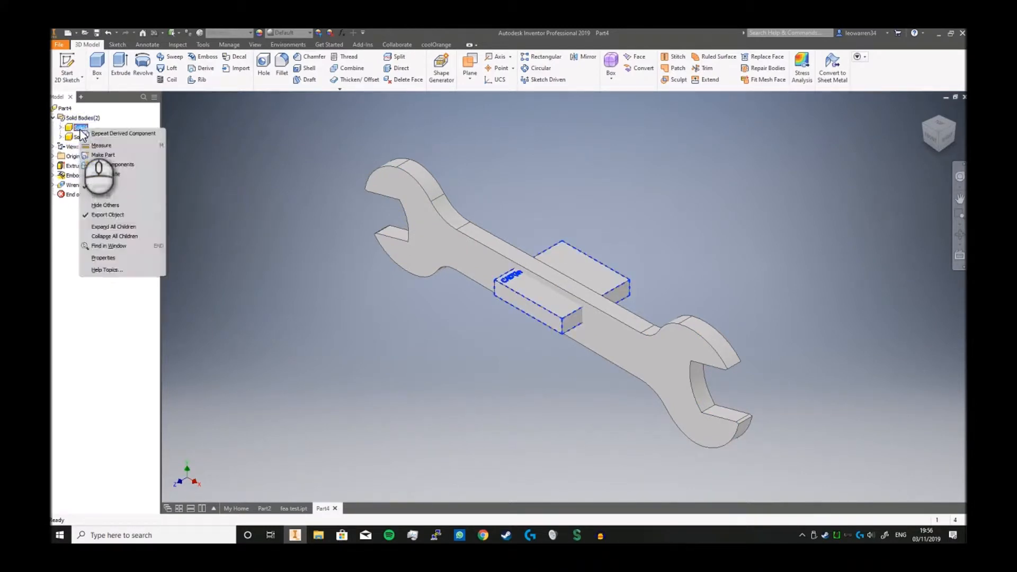
left_click(109, 185)
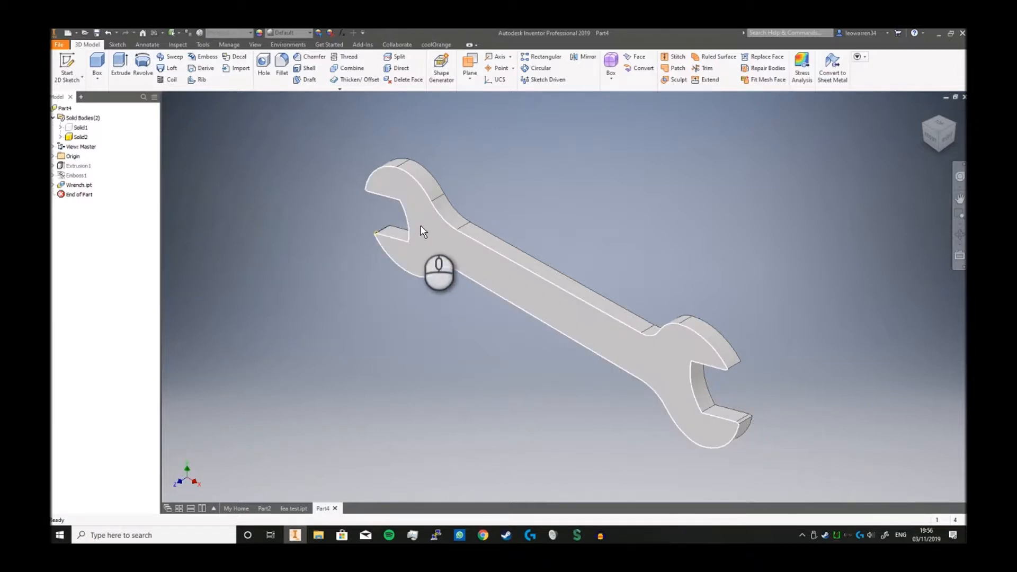
- Sketch the text "Inventor" in a text box on the middle of the wrench's front face and finish the sketch
left_click(75, 61)
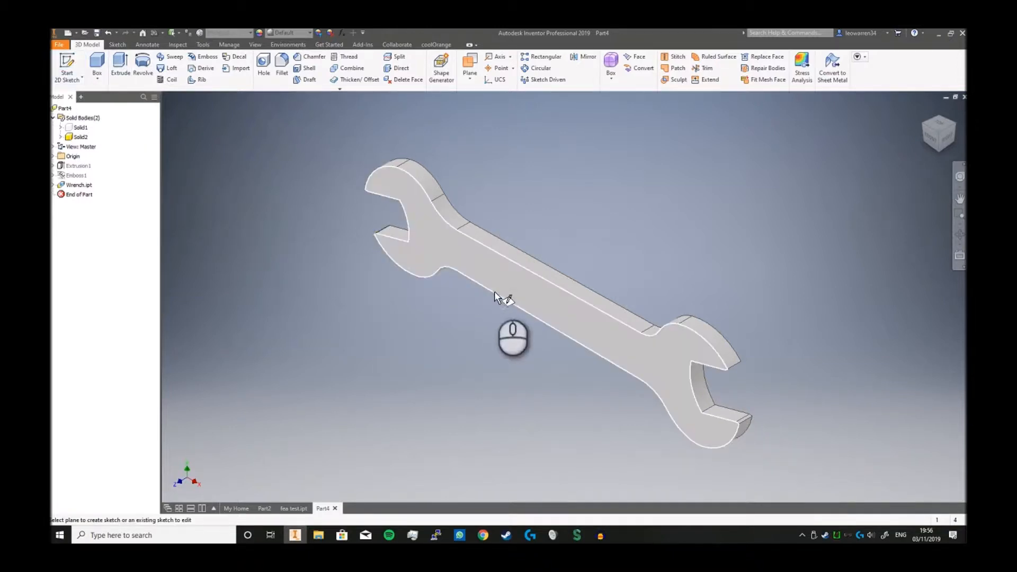
left_click(515, 288)
left_click(205, 68)
left_click(481, 293)
left_click(609, 313)
left_click(465, 350)
left_click(459, 336)
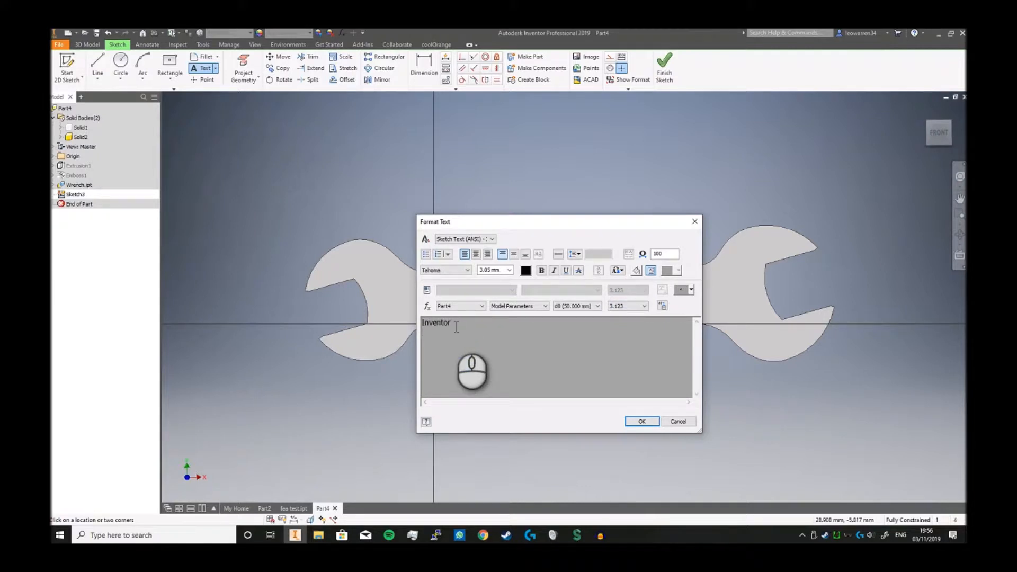
left_click(641, 421)
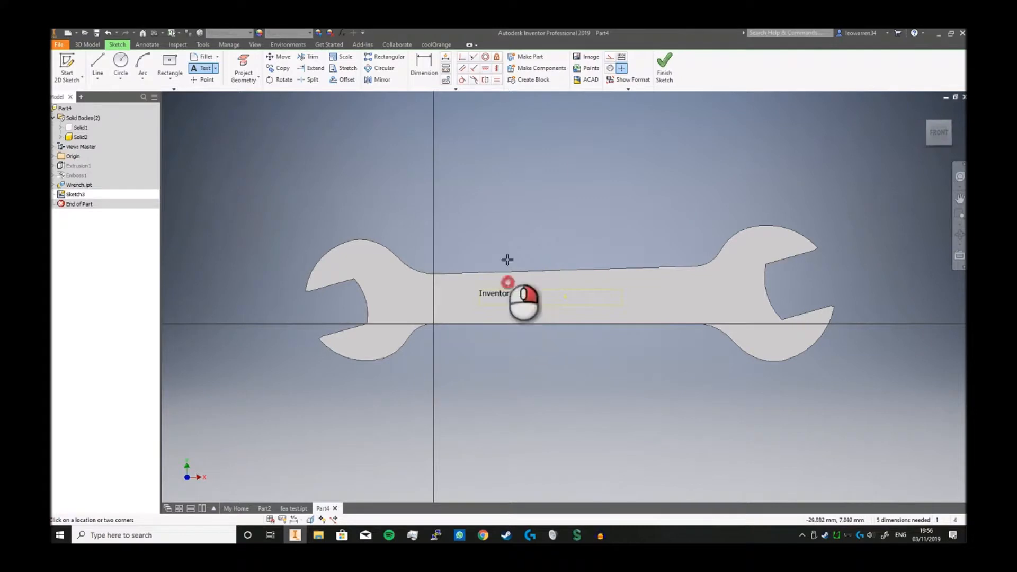
left_click(664, 66)
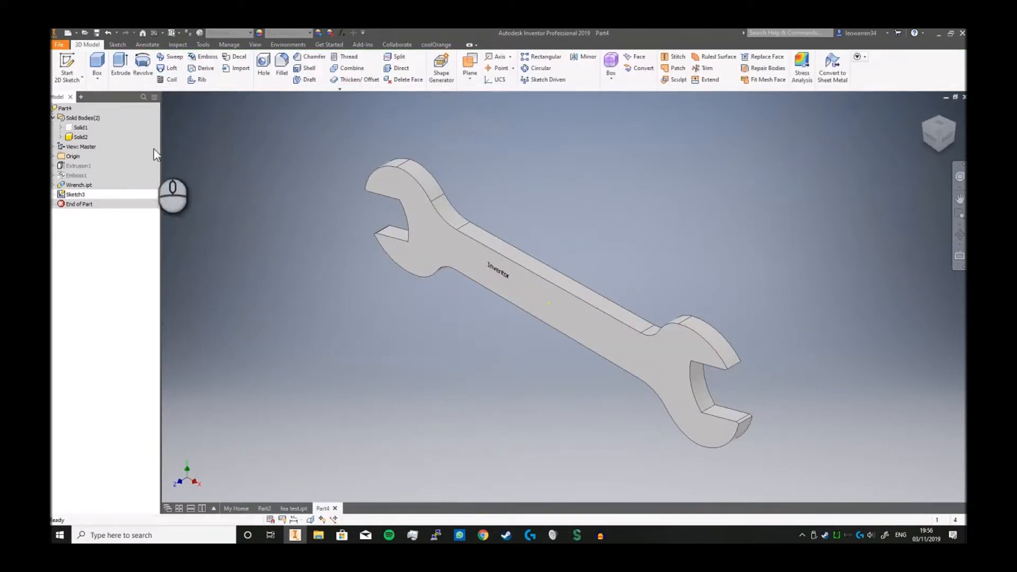
- Emboss the "Inventor" text from the wrench's front face with a depth of 2 mm
left_click(204, 56)
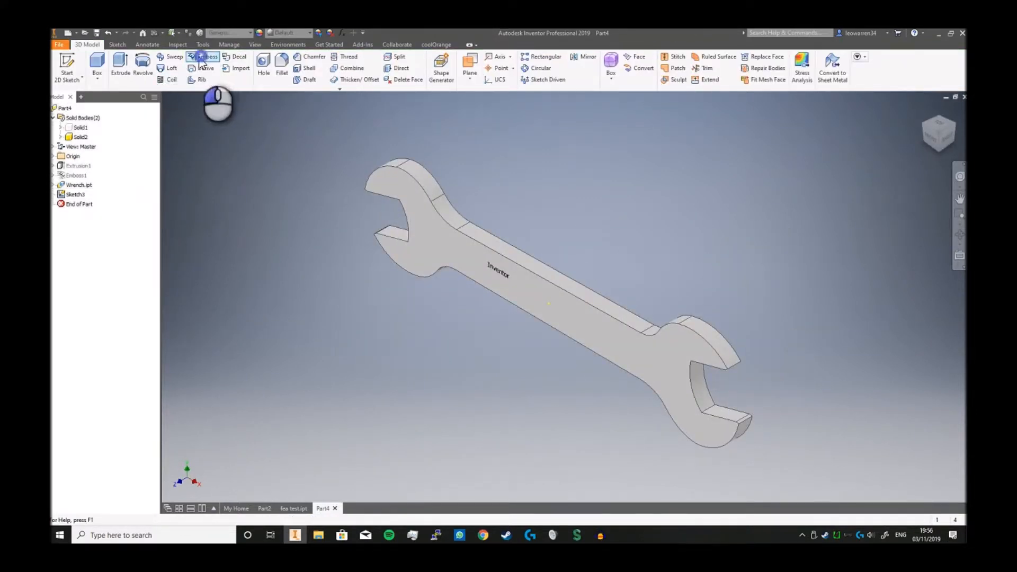
left_click(508, 273)
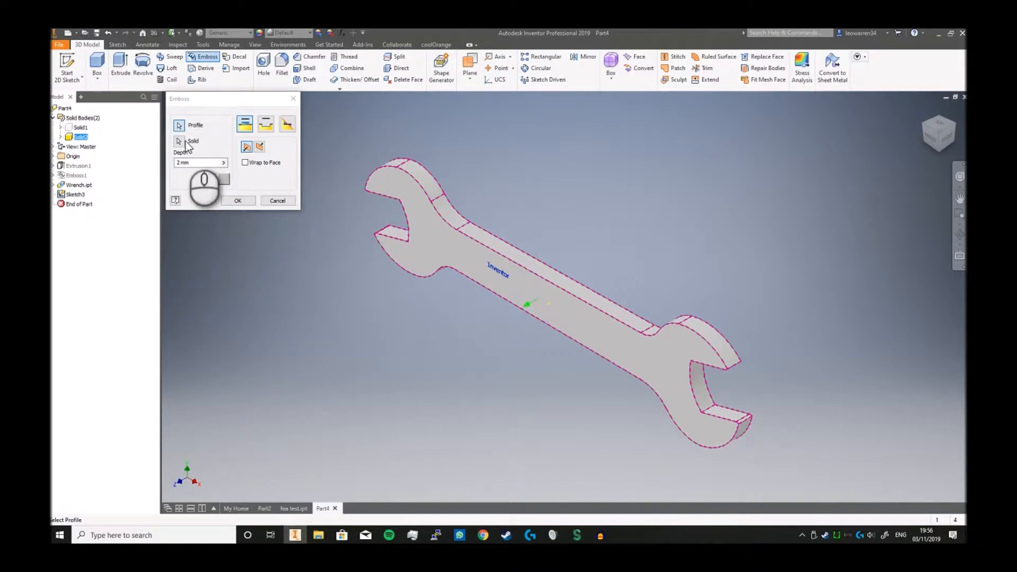
scroll(487, 287, "up", 3)
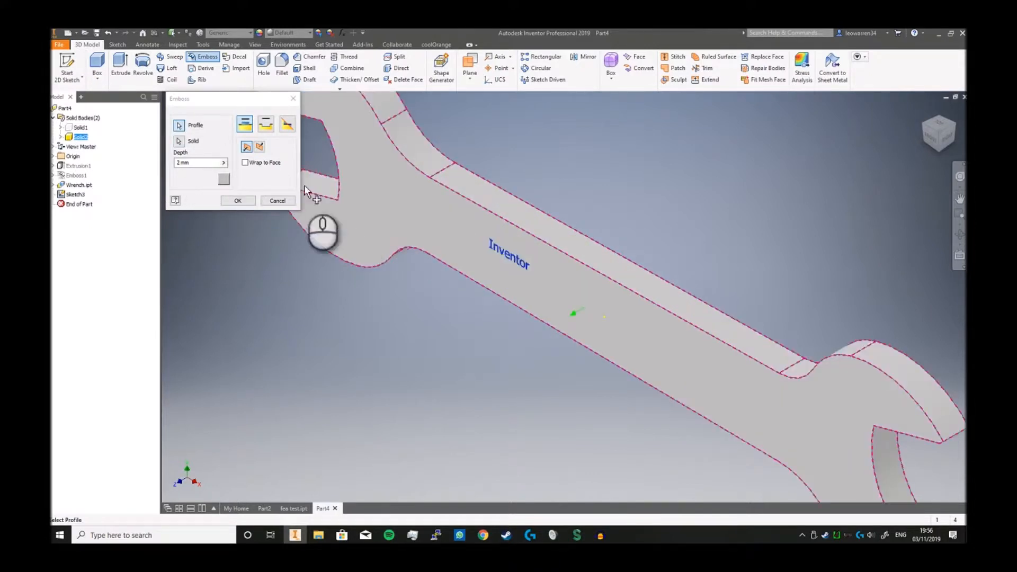
left_click(236, 201)
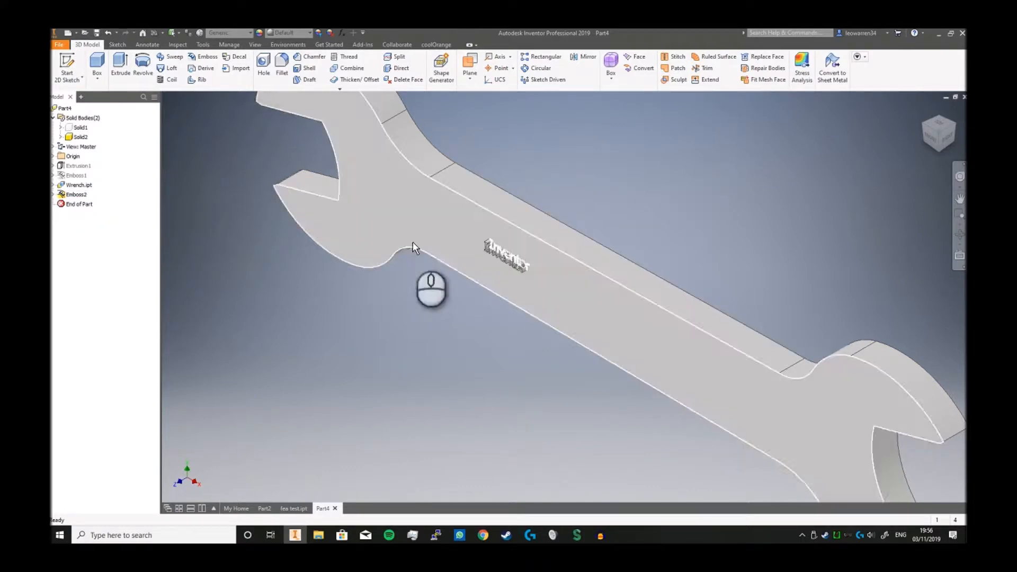
scroll(668, 196, "down", 5)
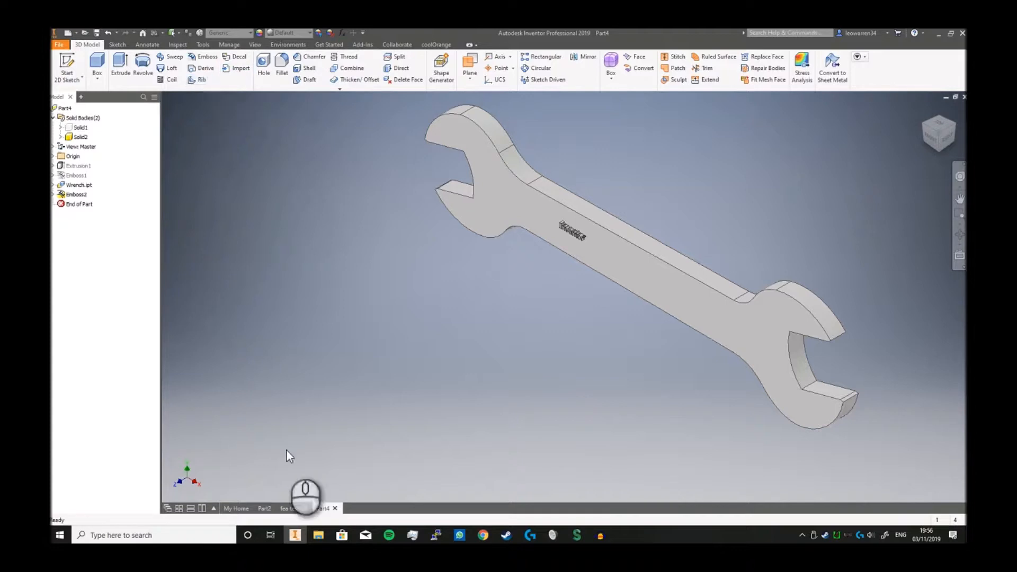
- Create a new part and start a 2D sketch on its horizontal XZ origin plane
mouse_move(232, 513)
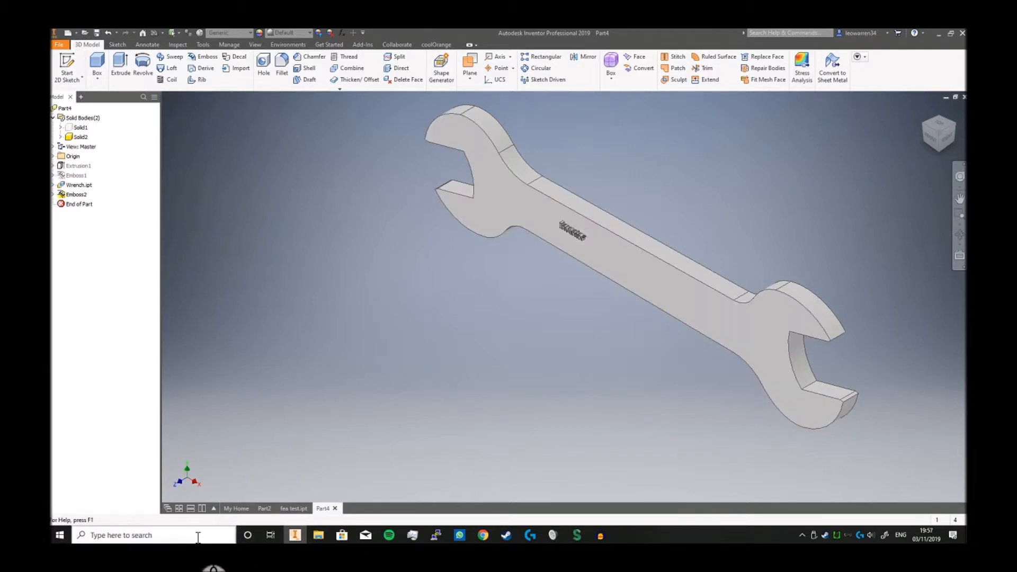
left_click(242, 506)
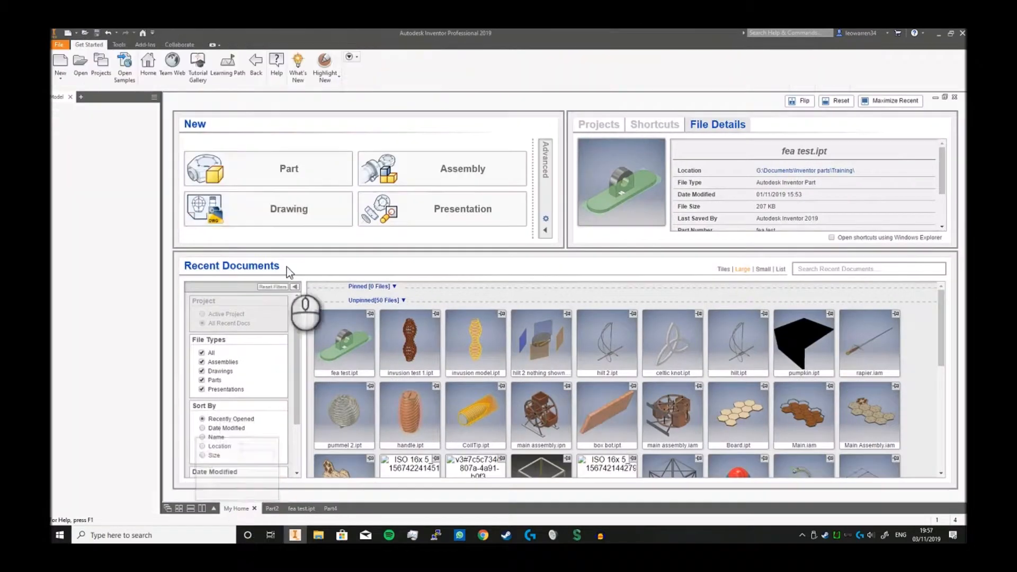
left_click(281, 170)
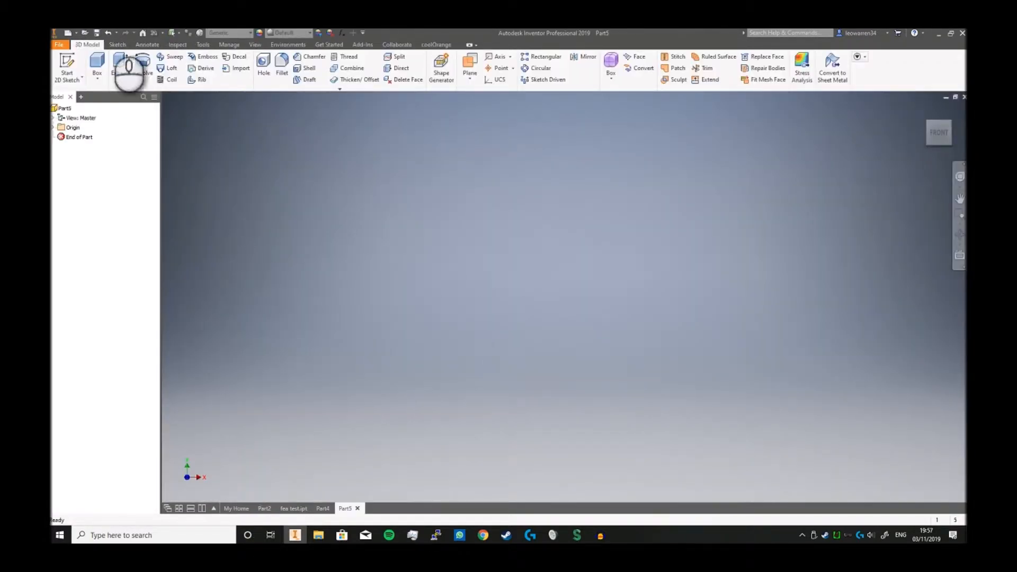
left_click(68, 66)
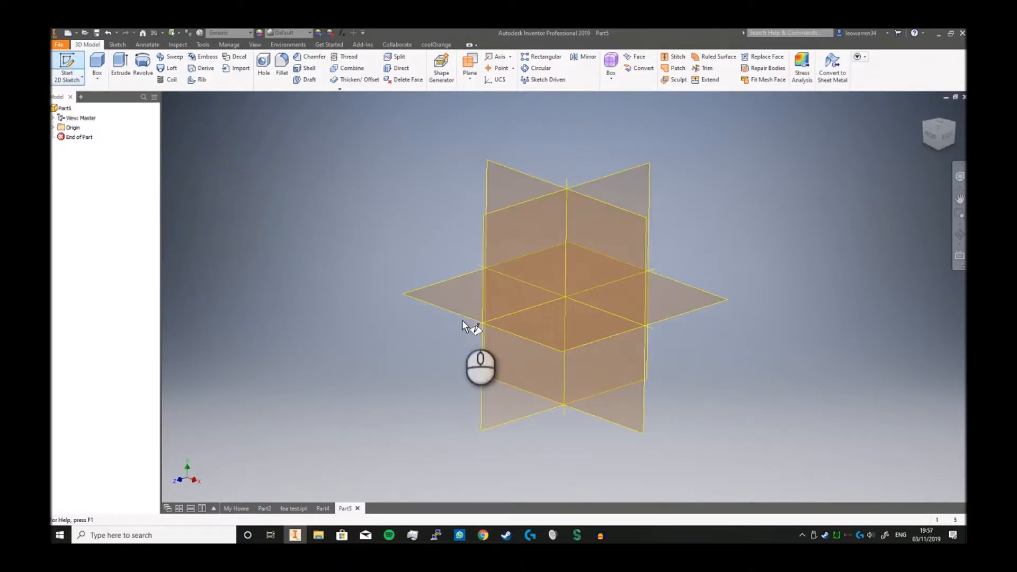
left_click(531, 320)
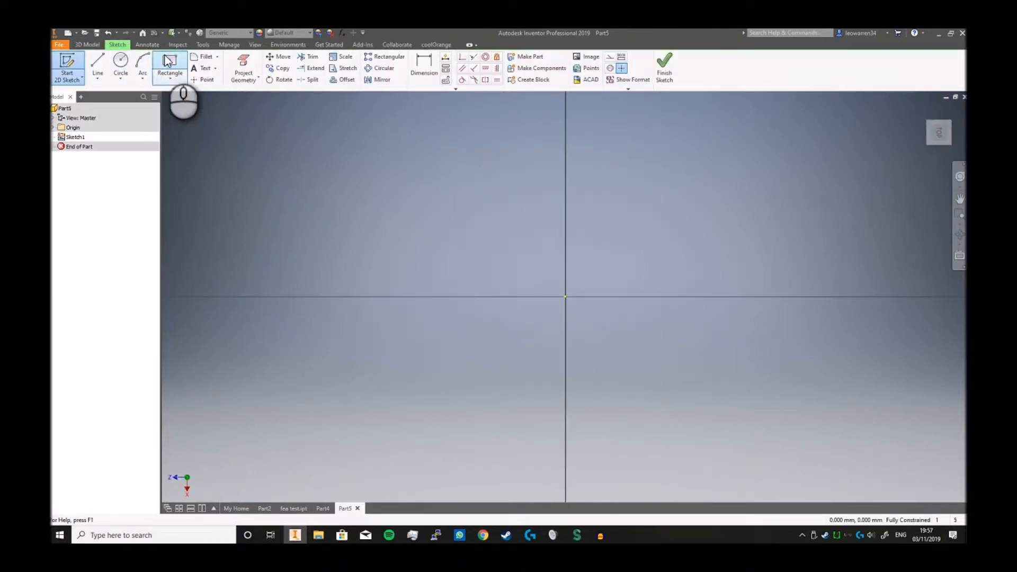
left_click(178, 68)
mouse_move(510, 261)
middle_mouse_down()
mouse_move(263, 305)
mouse_move(248, 312)
mouse_move(244, 355)
middle_mouse_up()
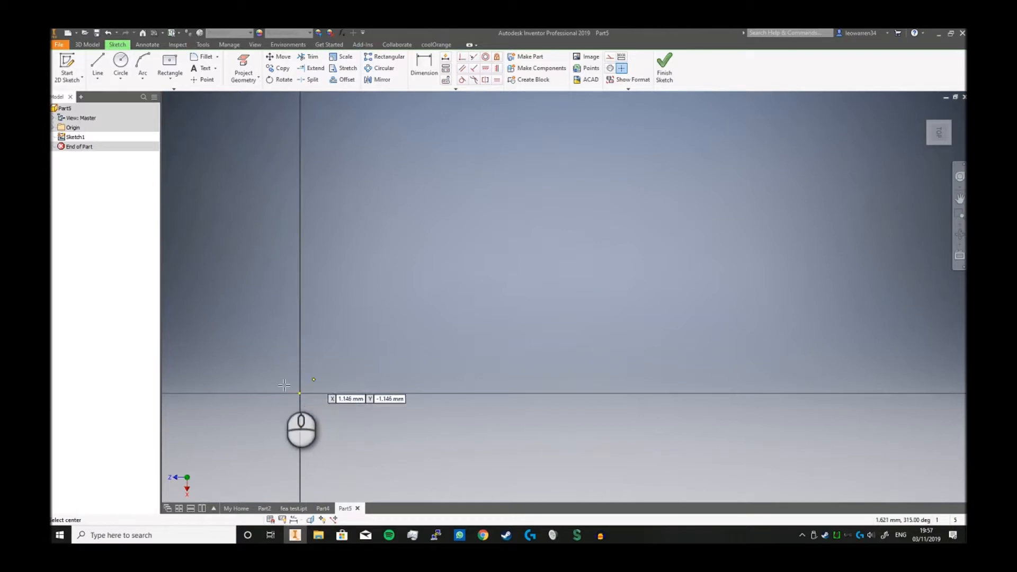
left_click(314, 405)
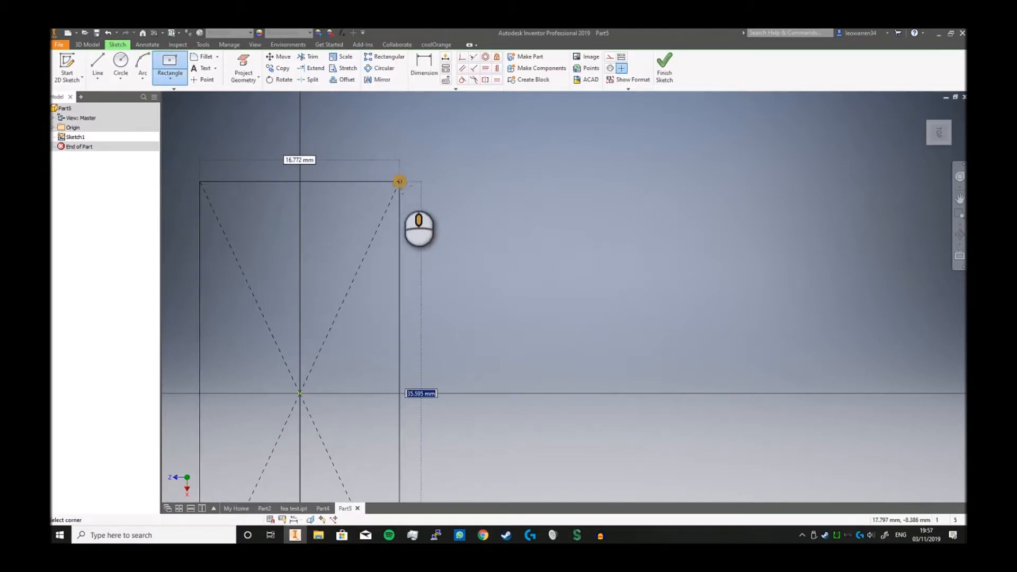
- Draw a two-point rectangle from the origin, 10 mm wide and 50 mm tall
left_click(171, 79)
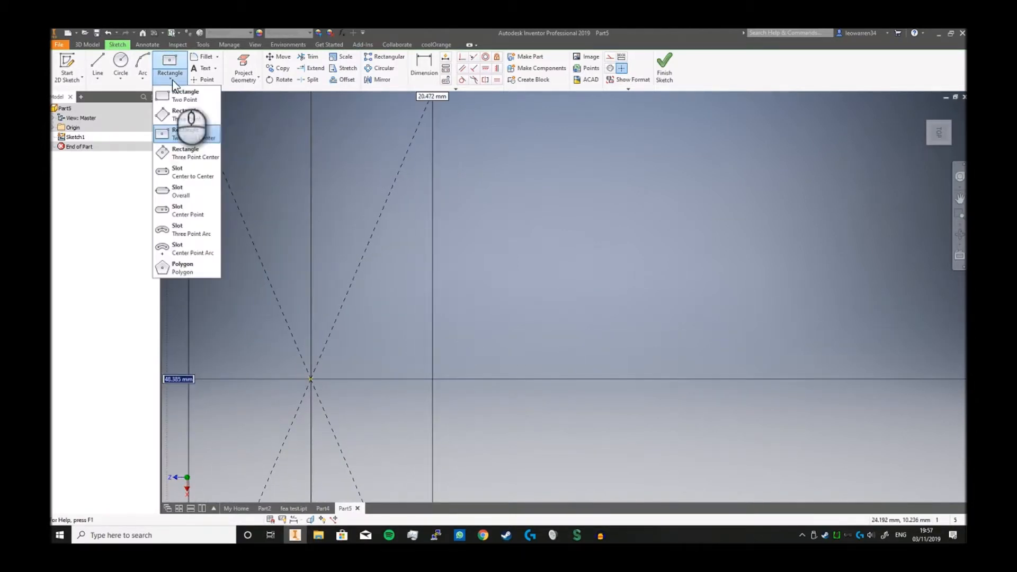
left_click(197, 97)
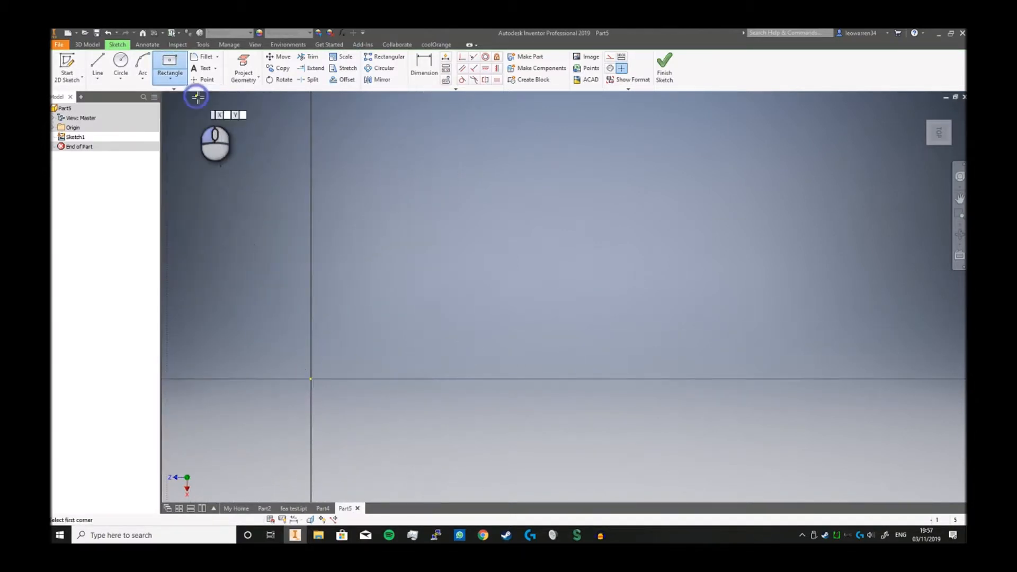
left_click(310, 379)
scroll(341, 296, "down", 4)
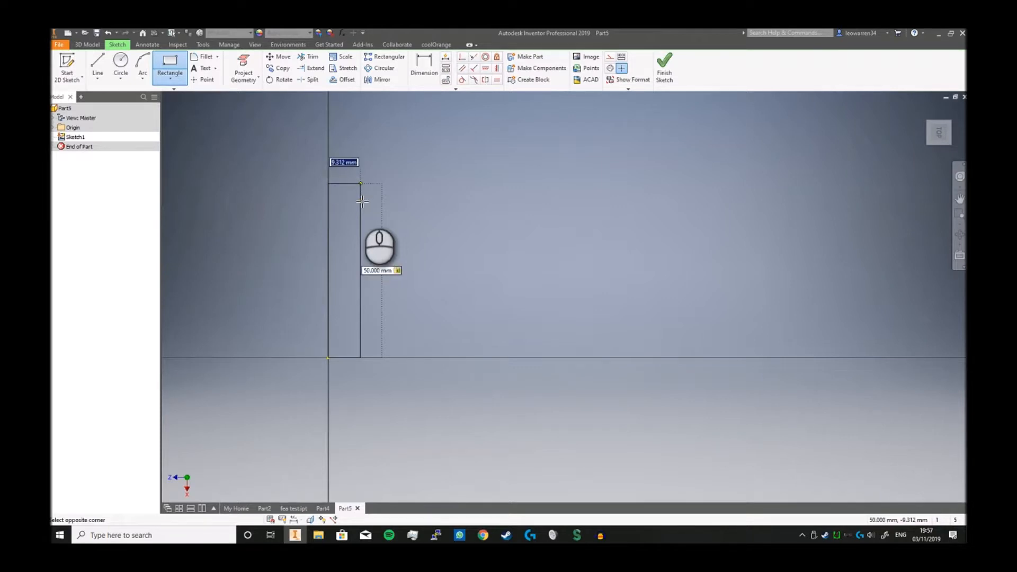
left_click(363, 200)
right_click(455, 227)
left_click(493, 220)
- Add a second rectangle from the origin, 50 mm long and 10 mm high, forming an L, and finish the sketch
left_click(170, 63)
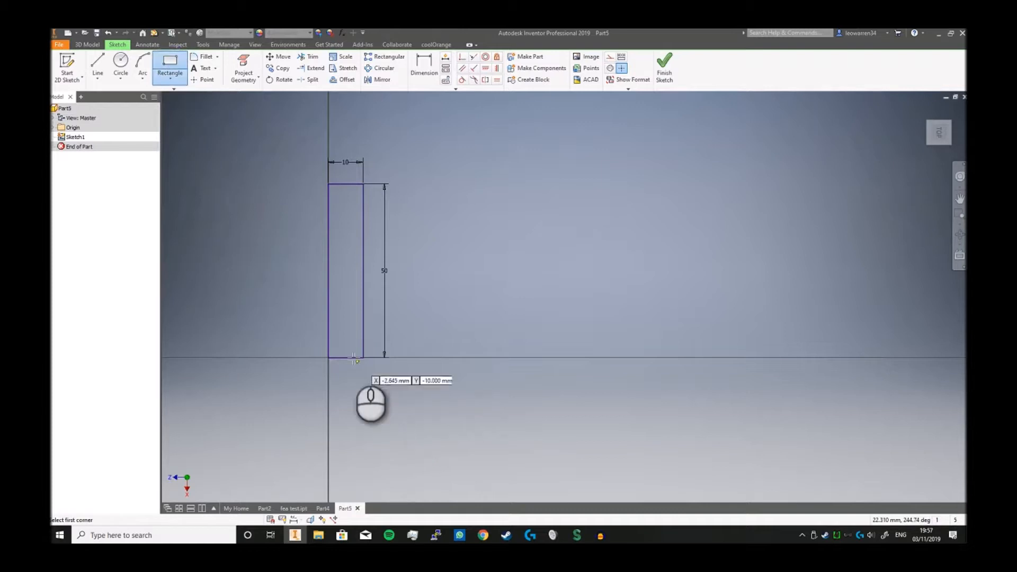
left_click(328, 358)
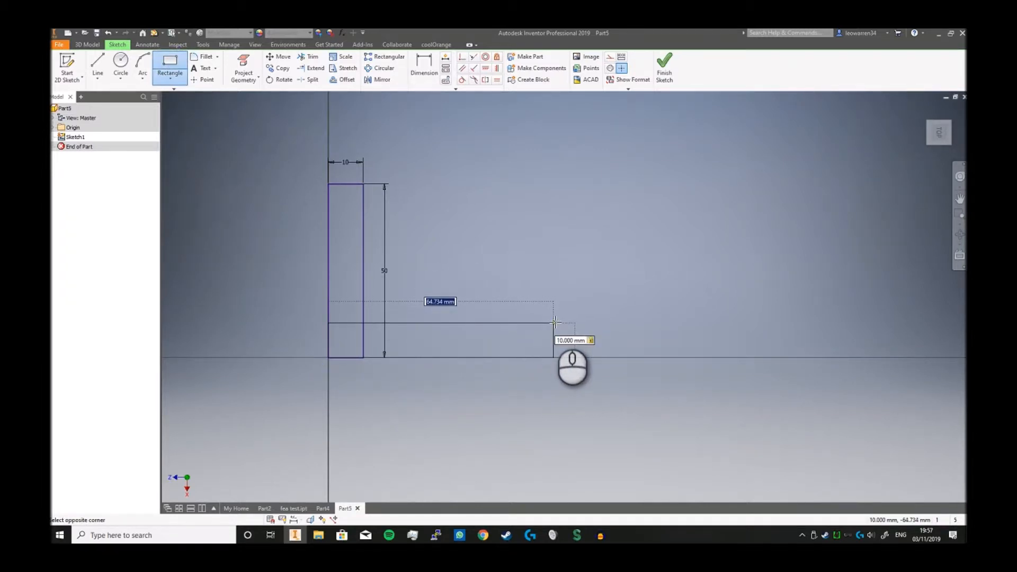
key("Return")
right_click(569, 275)
left_click(599, 281)
left_click(664, 67)
- Extrude the L-shaped sketch profile 200 mm
left_click(121, 62)
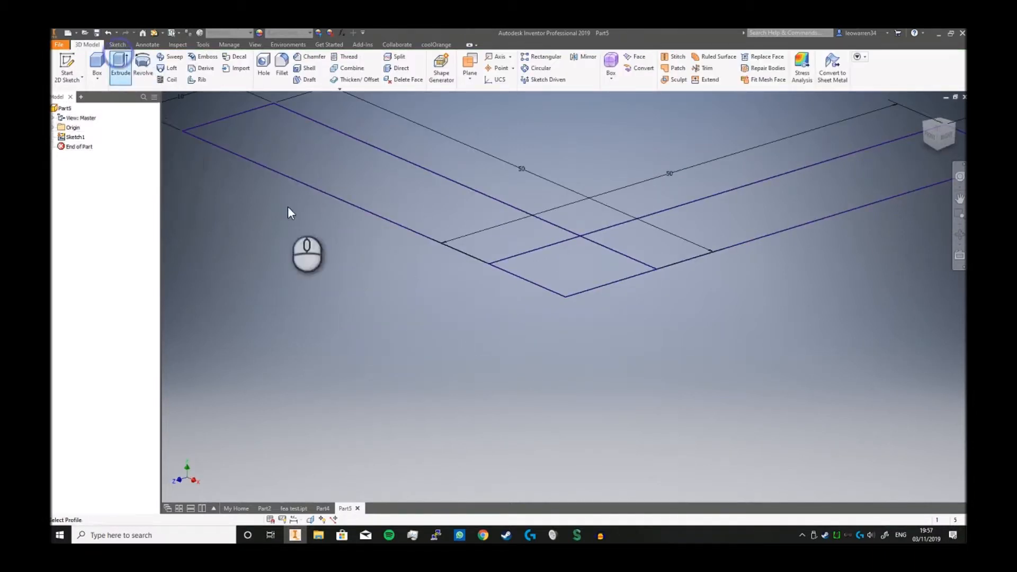
left_click(433, 215)
left_click(682, 229)
left_click(270, 150)
type("200")
key("Return")
- Create a work plane midway between the XZ origin plane and the opposite L-shaped end face of the bracket
scroll(324, 134, "up", 5)
middle_click_drag(515, 208, 550, 481)
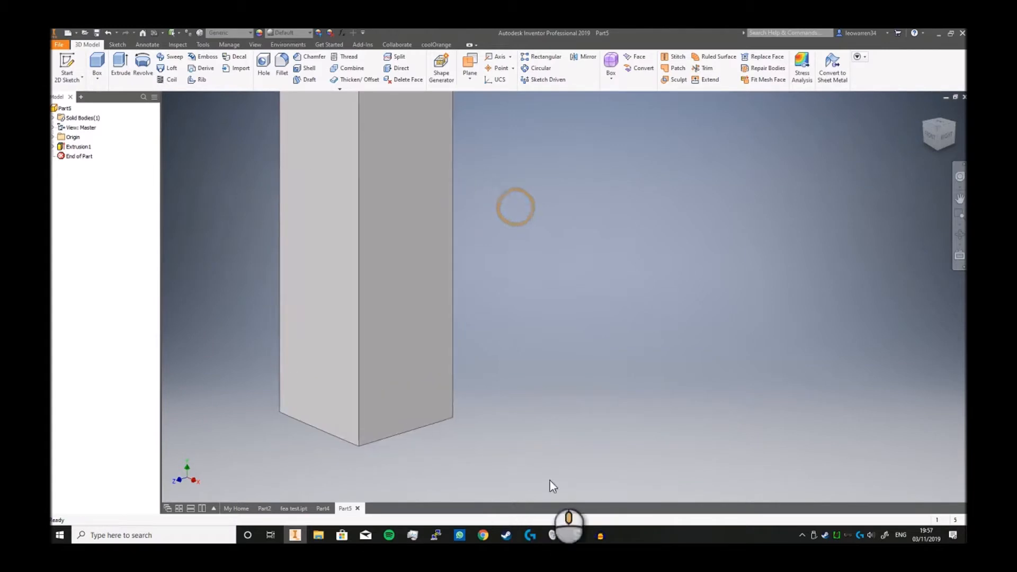
scroll(542, 268, "up", 8)
middle_click_drag(541, 268, 545, 324)
left_click(937, 120)
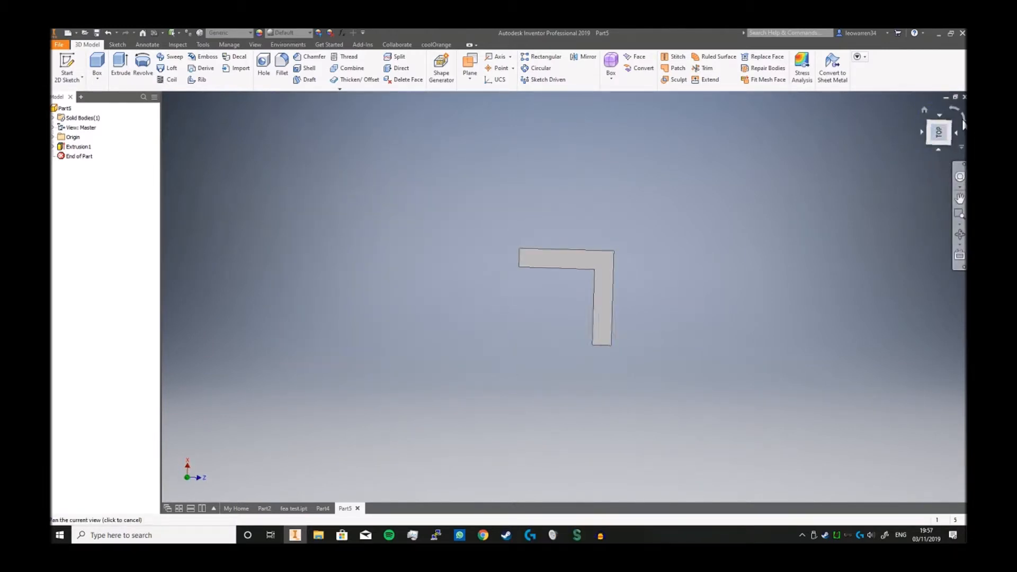
left_click(955, 111)
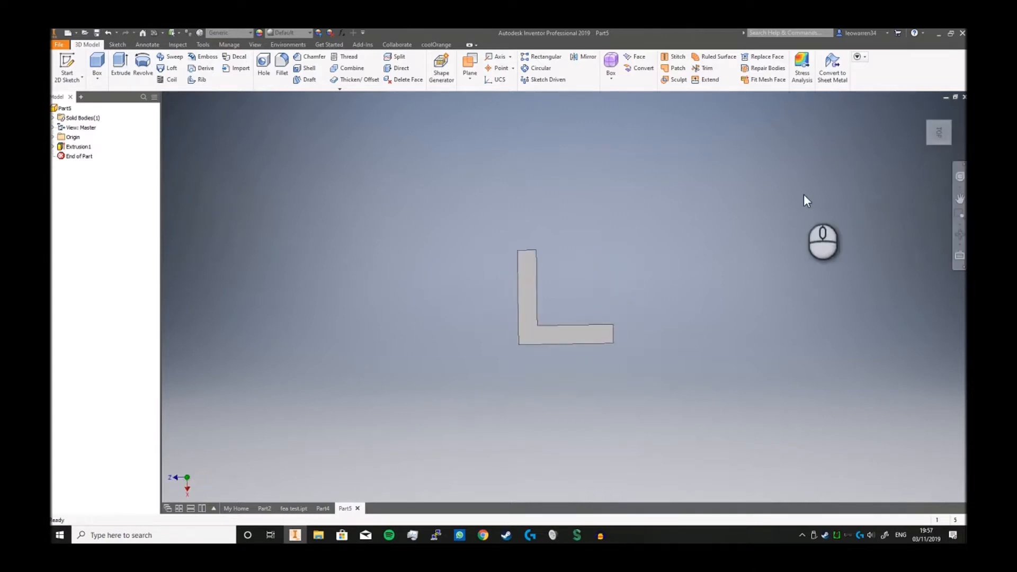
left_click_drag(938, 135, 900, 142)
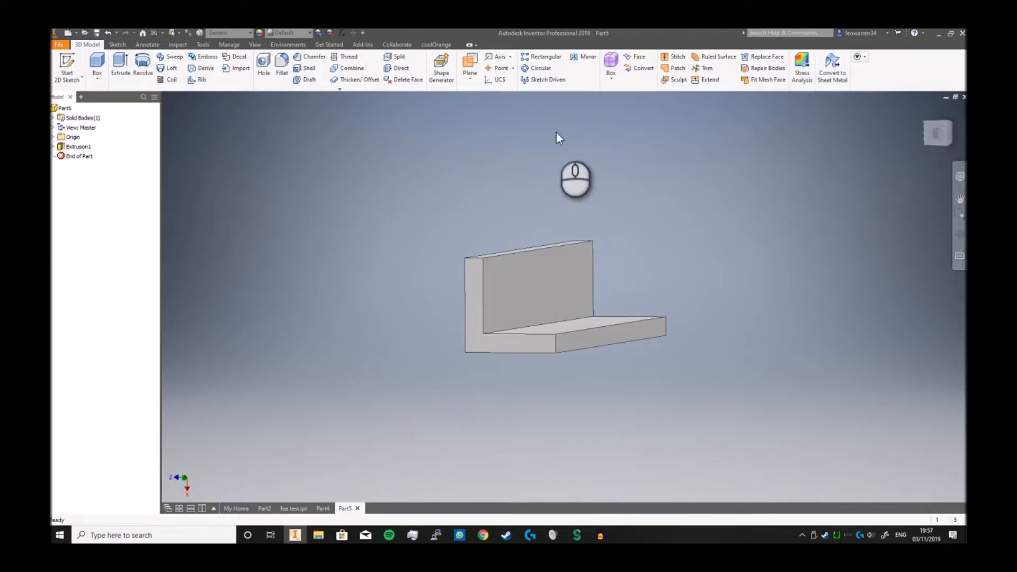
left_click(467, 69)
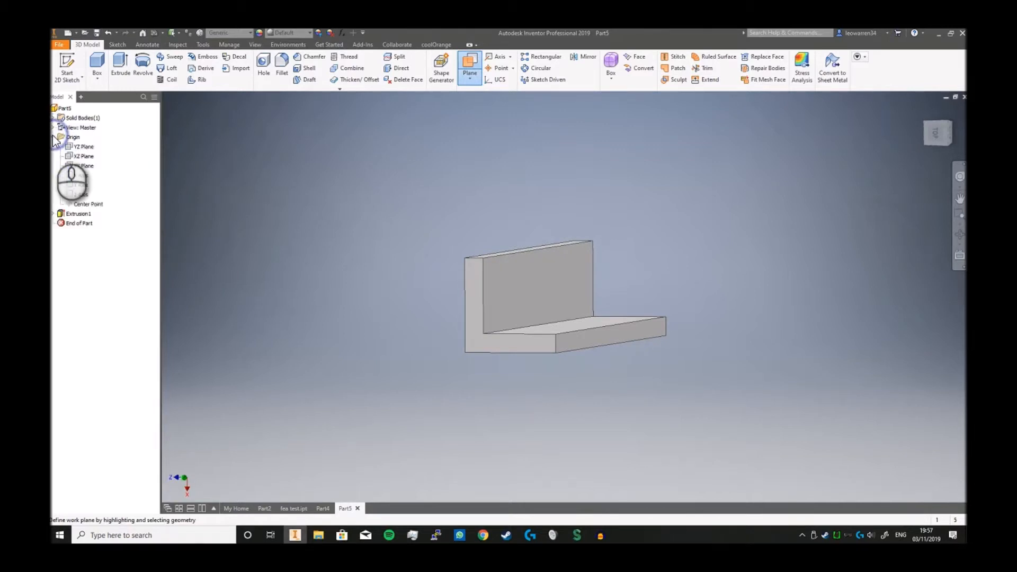
left_click(84, 155)
left_click_drag(636, 278, 575, 288)
left_click(475, 335)
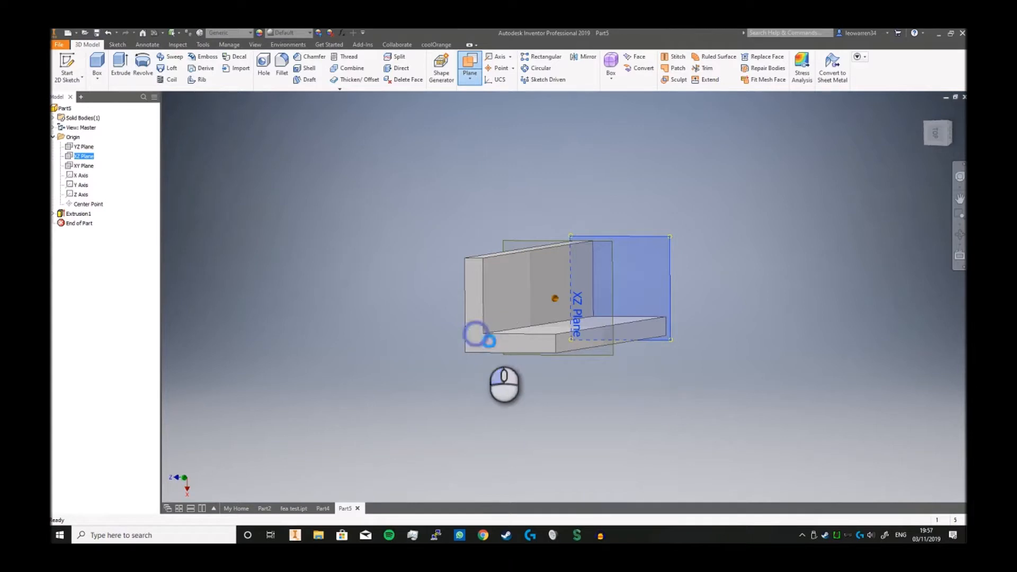
- Sketch a diagonal line on the work plane between the inner faces of the bracket's two legs and finish the sketch
left_click(66, 66)
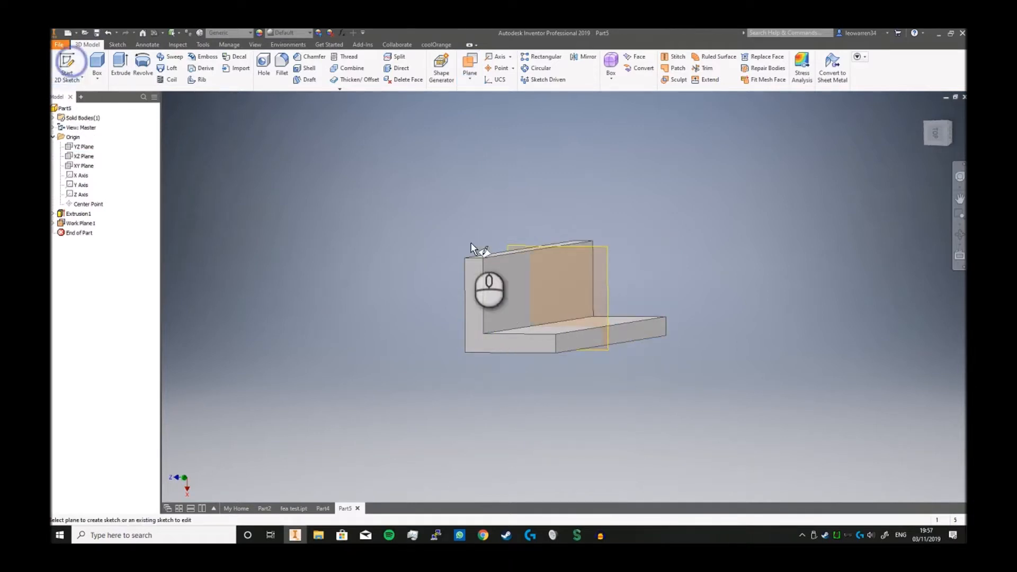
left_click(605, 251)
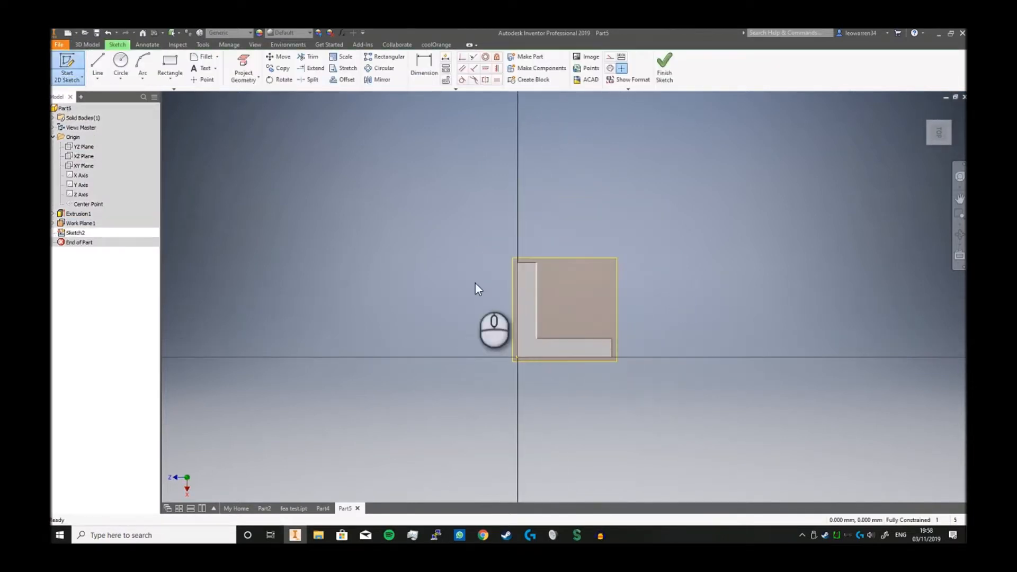
left_click(98, 68)
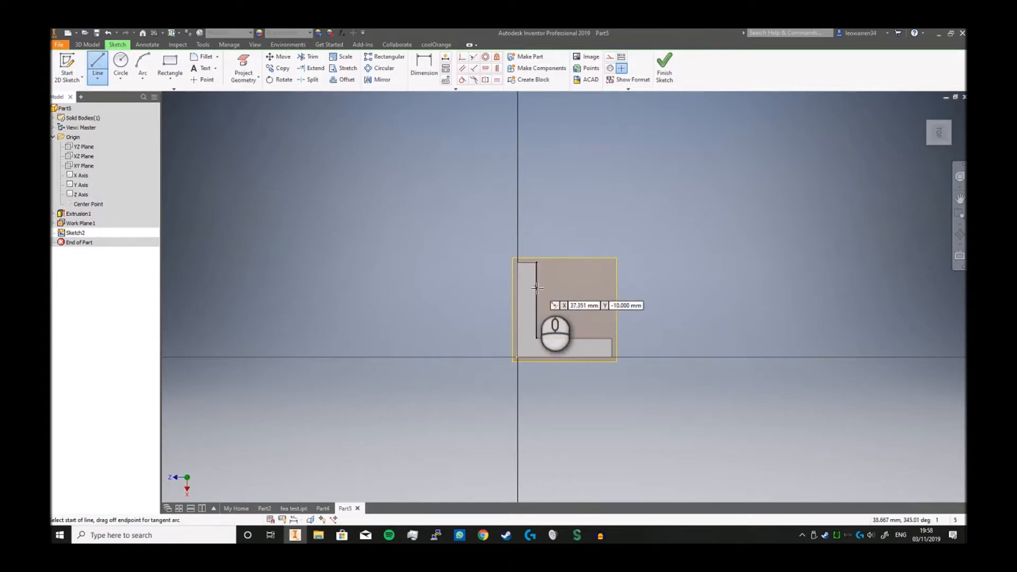
left_click(536, 281)
left_click(601, 337)
right_click(630, 266)
left_click(659, 267)
left_click(666, 63)
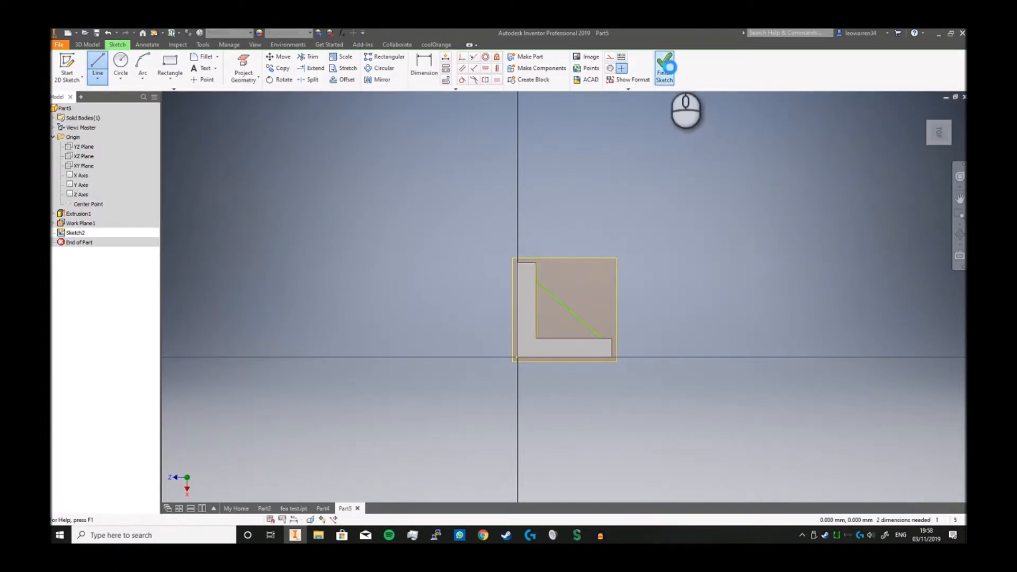
- Set up a rib from the diagonal line, parallel to the sketch plane, 1 mm thick and centred on both sides
left_click(196, 79)
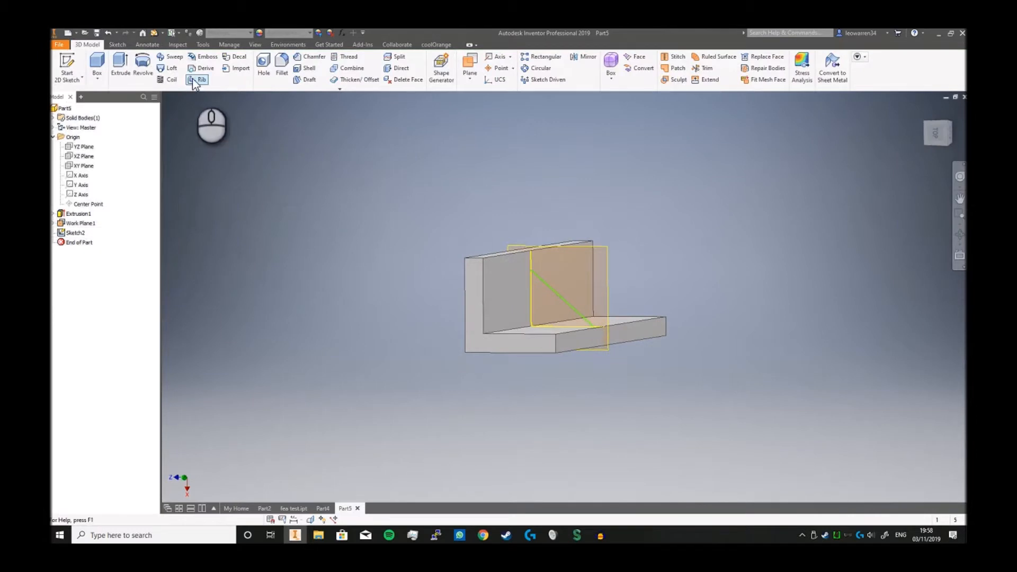
left_click(548, 285)
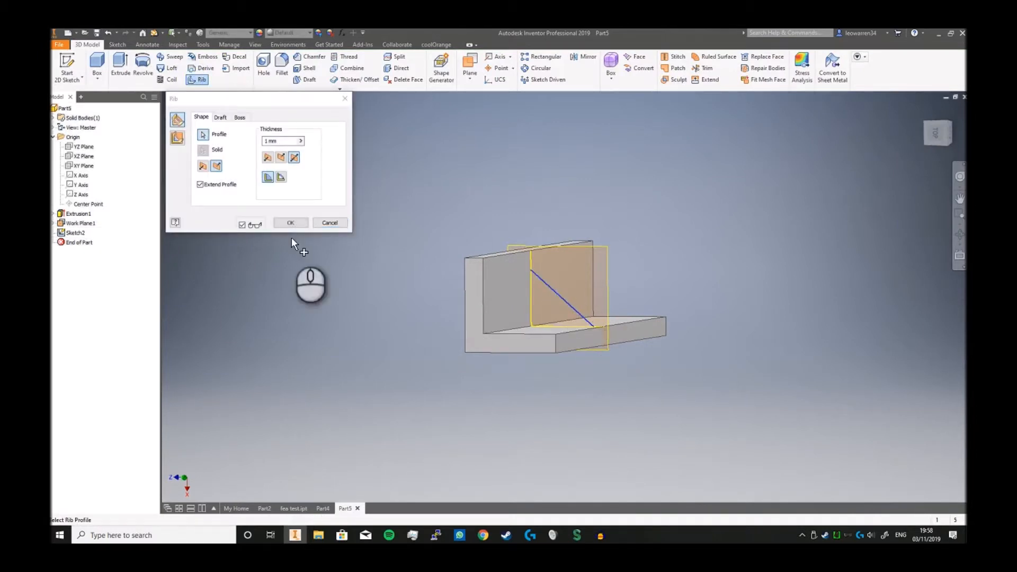
left_click(178, 139)
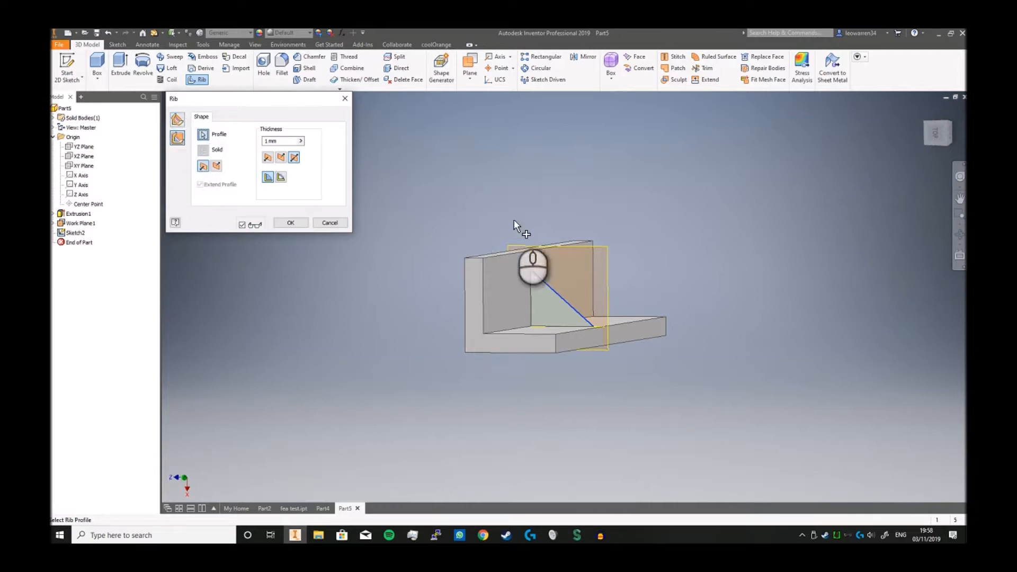
left_click(938, 134)
left_click_drag(941, 141, 789, 152)
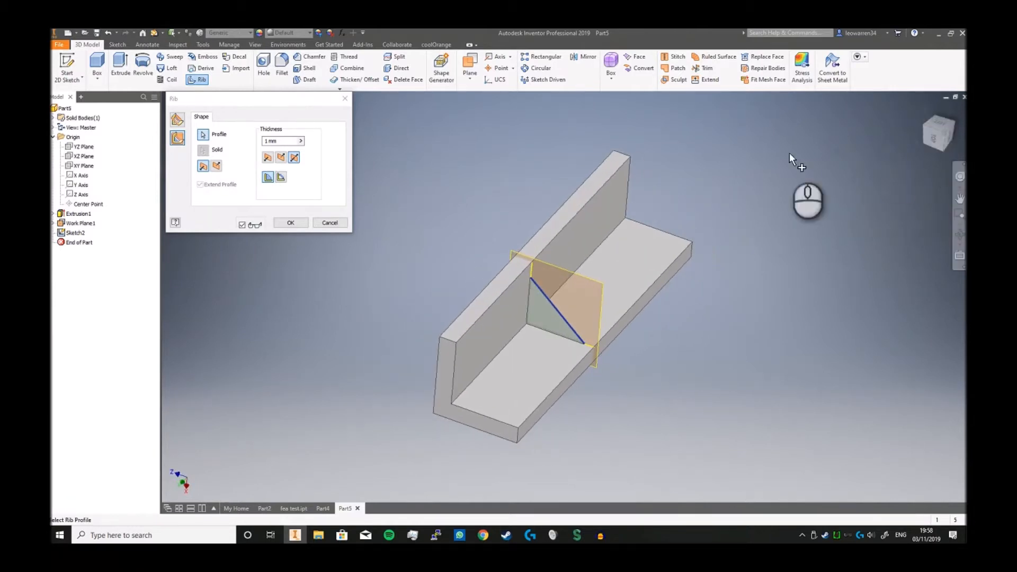
left_click(275, 160)
left_click(294, 157)
- Preview the rib with a finite 1 mm extent, return it to extending to the next face, and create it
left_click(281, 177)
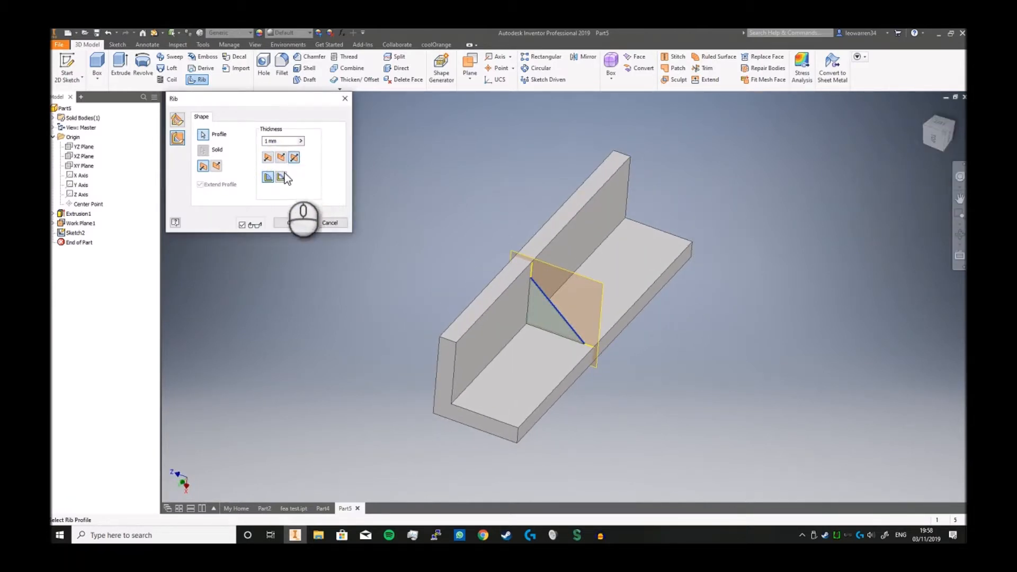
scroll(571, 331, "up", 5)
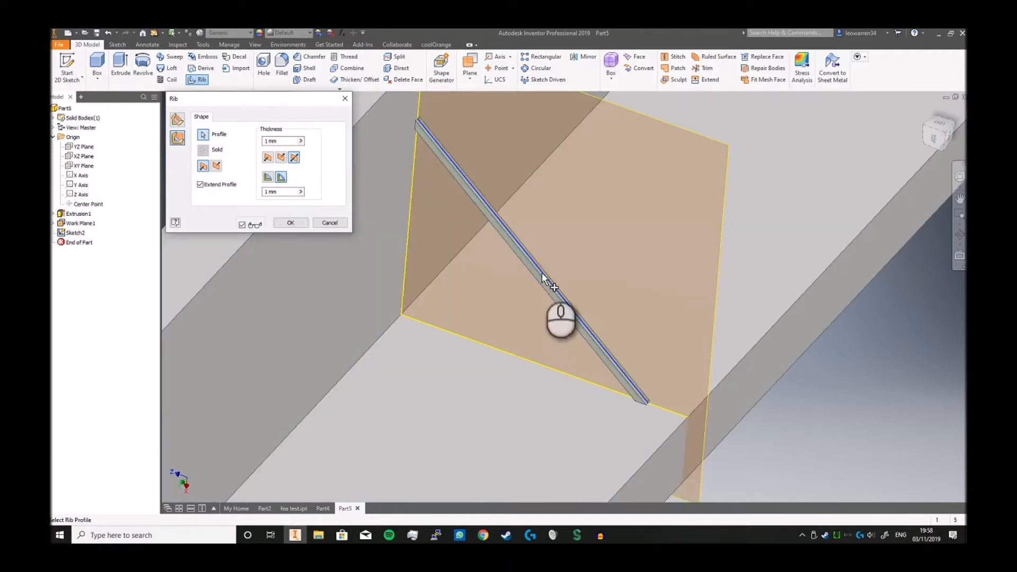
scroll(482, 206, "down", 5)
left_click(268, 176)
left_click(302, 223)
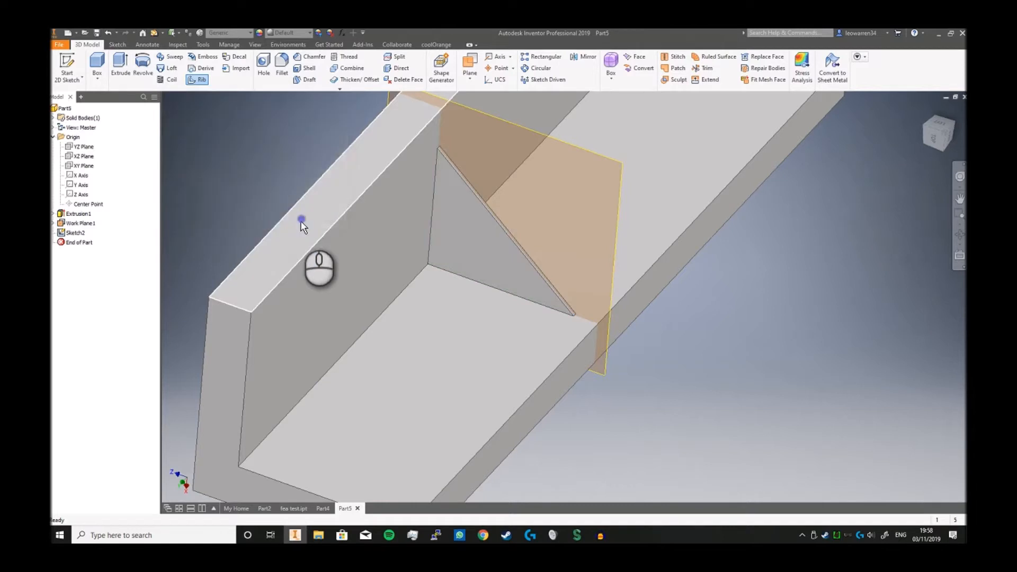
- Inspect the finished rib from the bracket's L-shaped end and from its long flat side
scroll(577, 275, "down", 5)
middle_click_drag(574, 277, 505, 262)
left_click(933, 142)
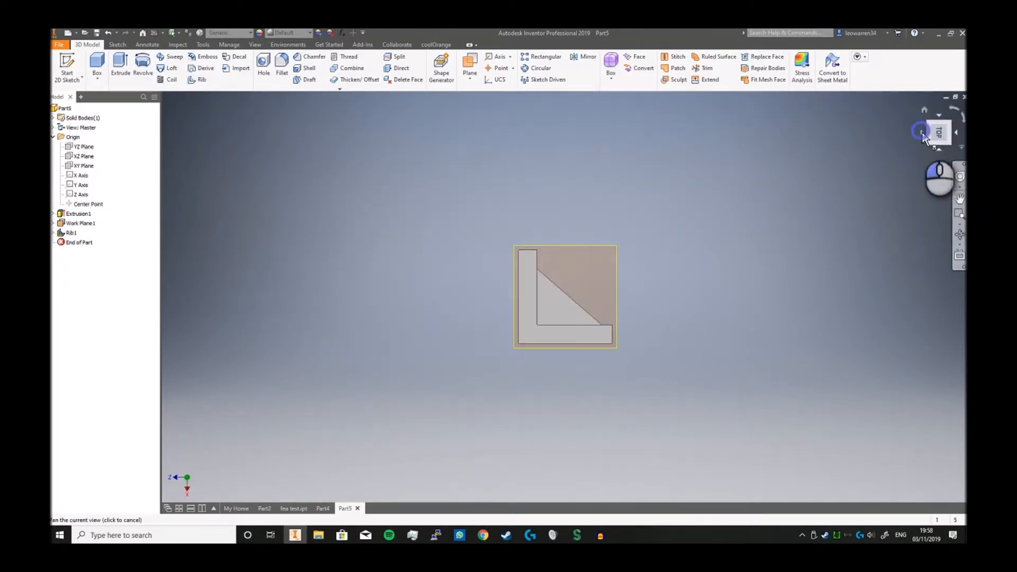
left_click(923, 132)
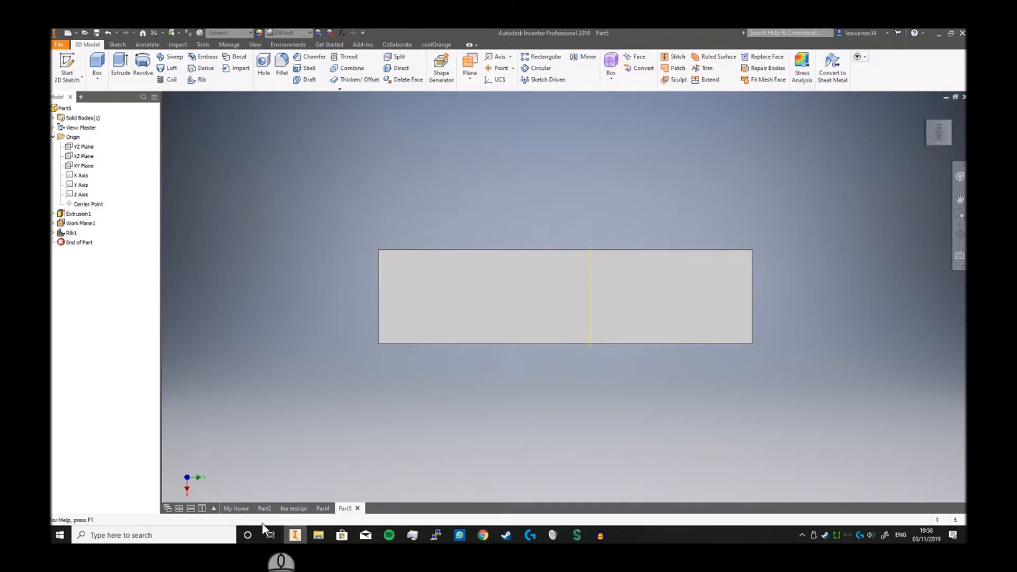
- Start a new part and create a primitive cylinder centred on the origin of the XZ plane, 100 mm in diameter and 200 mm high
left_click(234, 509)
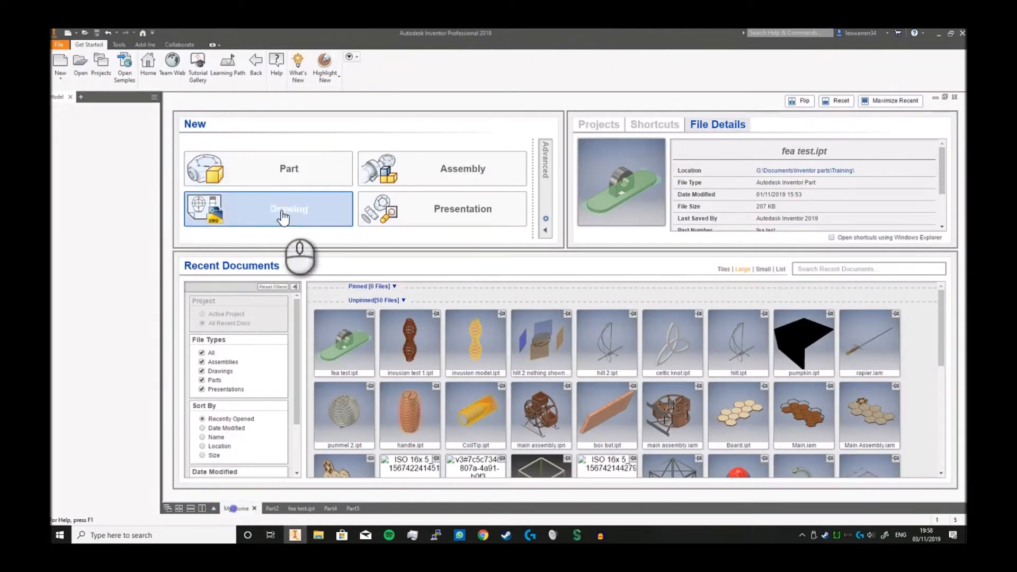
left_click(278, 181)
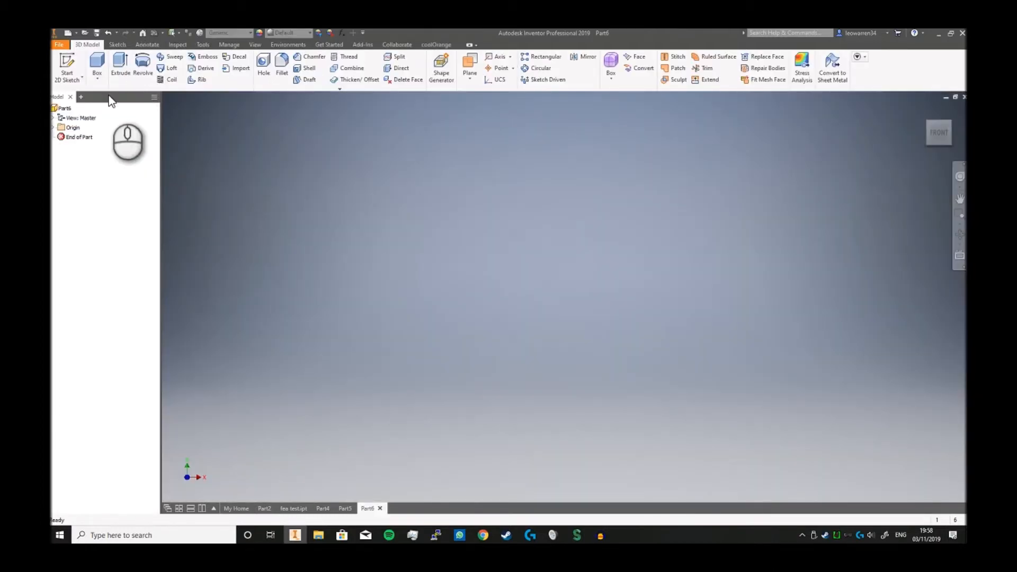
left_click(97, 80)
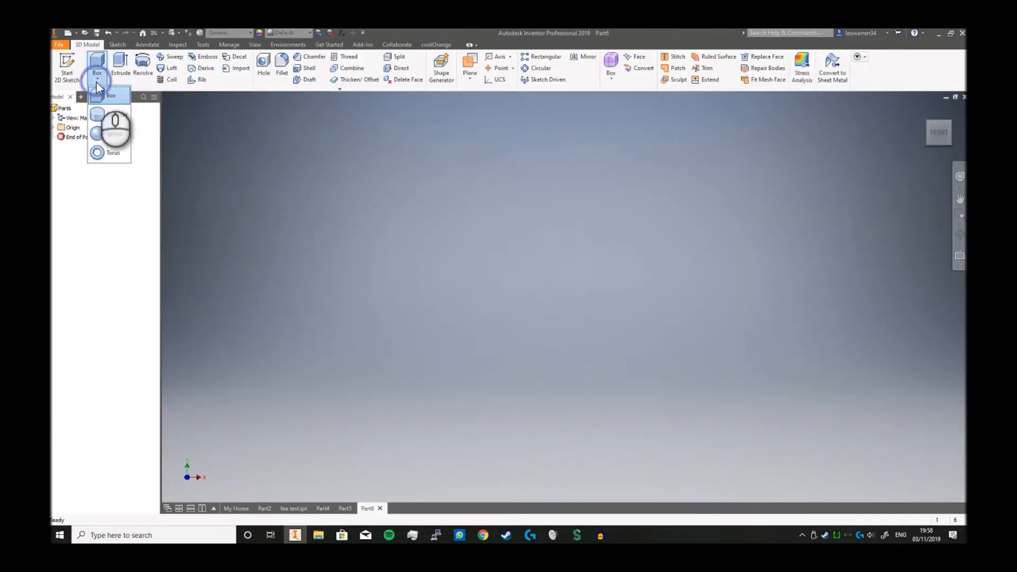
left_click(116, 111)
left_click(545, 326)
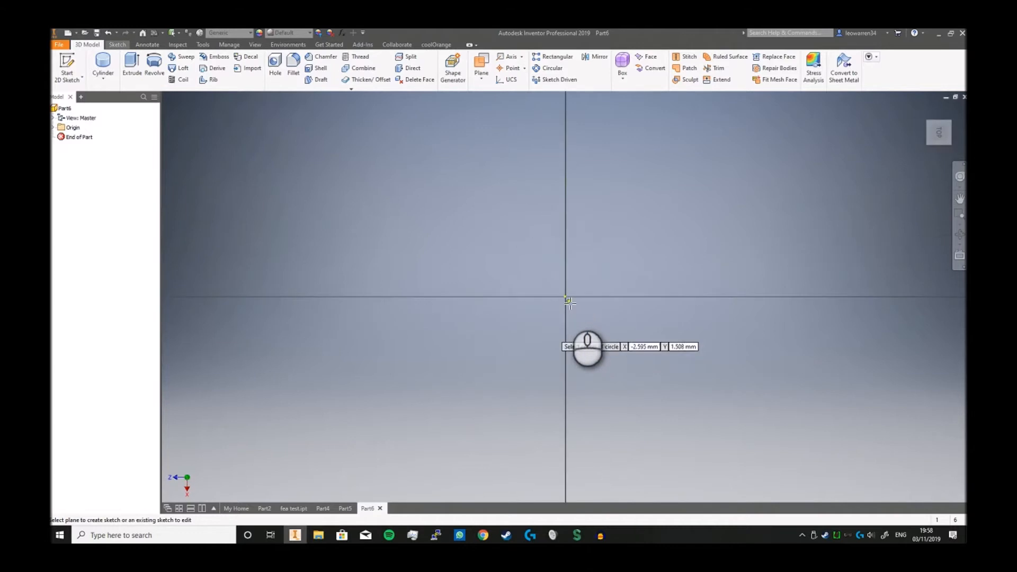
left_click(565, 297)
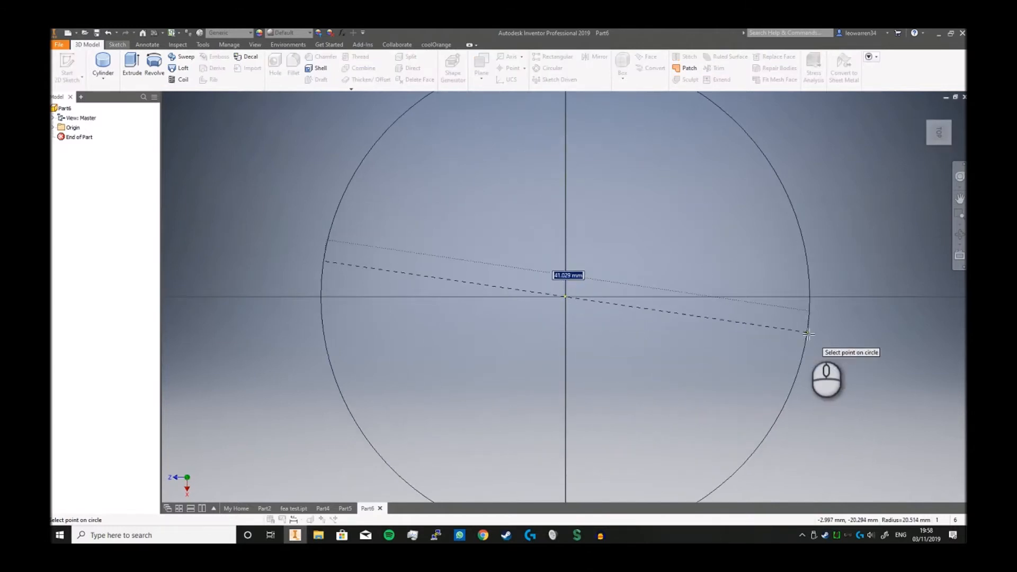
key("Return")
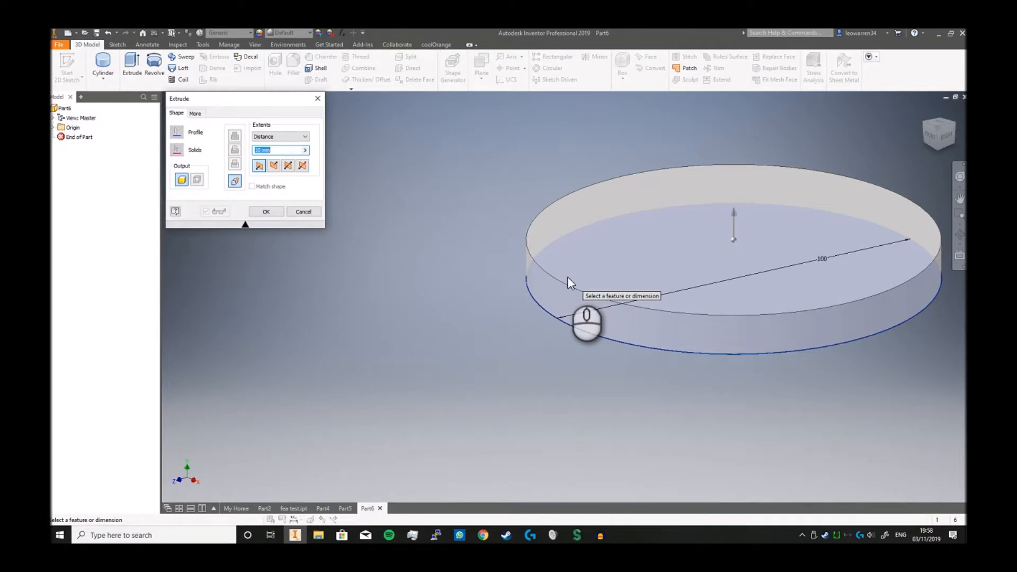
type("100")
key("Return")
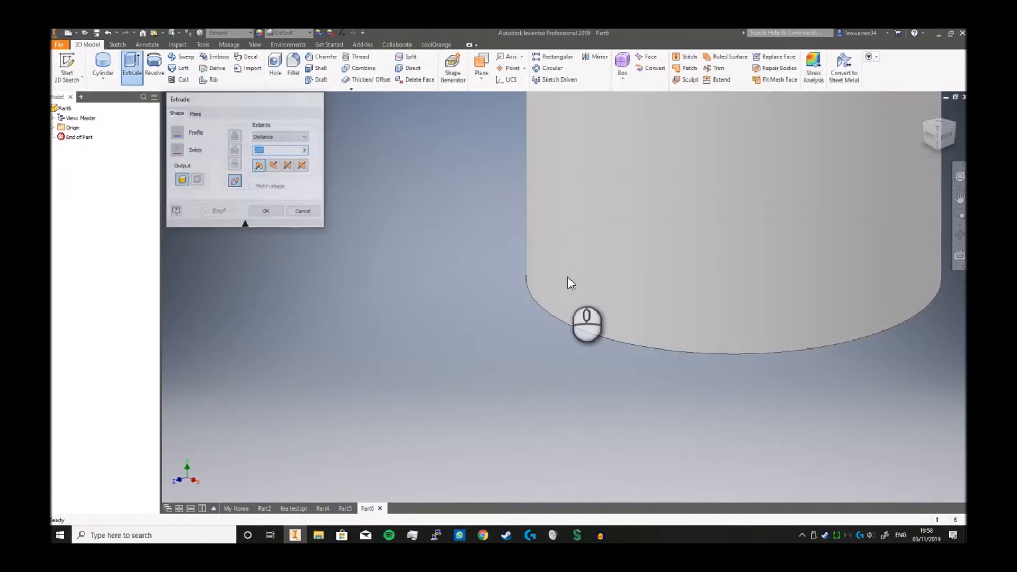
- Create a work plane parallel to the YZ origin plane and tangent to the cylinder's curved face
scroll(567, 276, "down", 5)
middle_click_drag(561, 273, 334, 442)
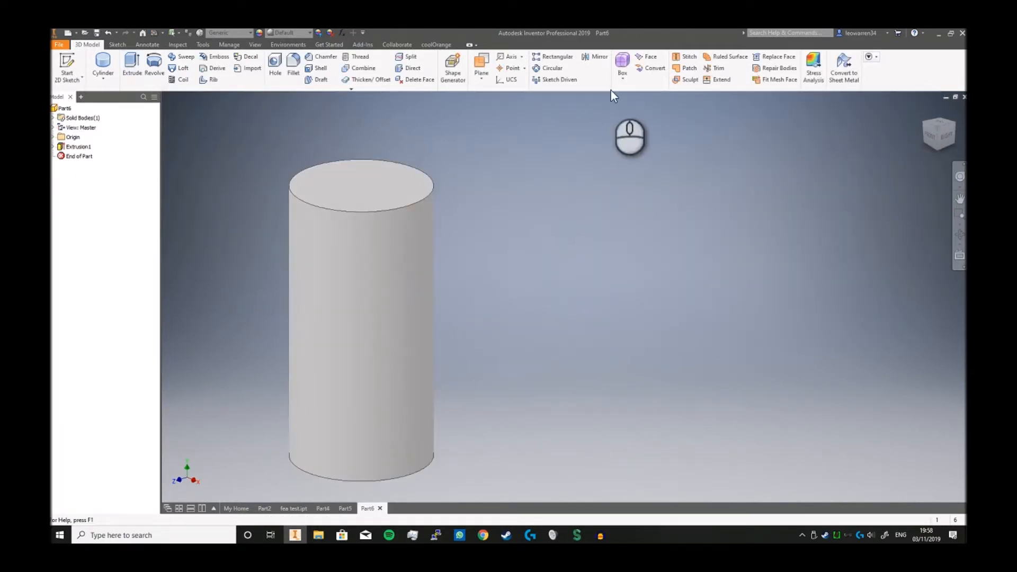
middle_click_drag(541, 200, 582, 111)
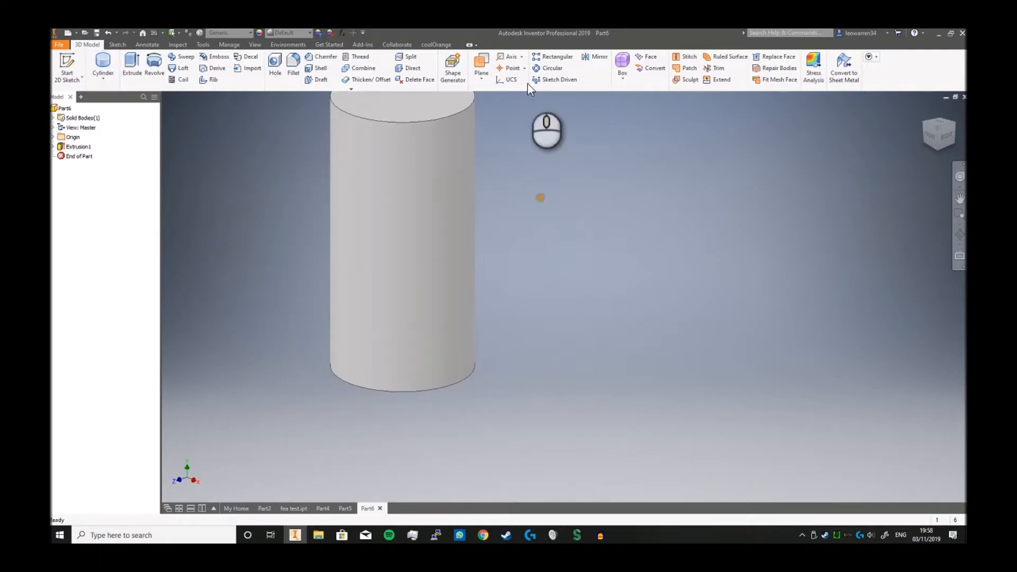
left_click(484, 73)
left_click(498, 154)
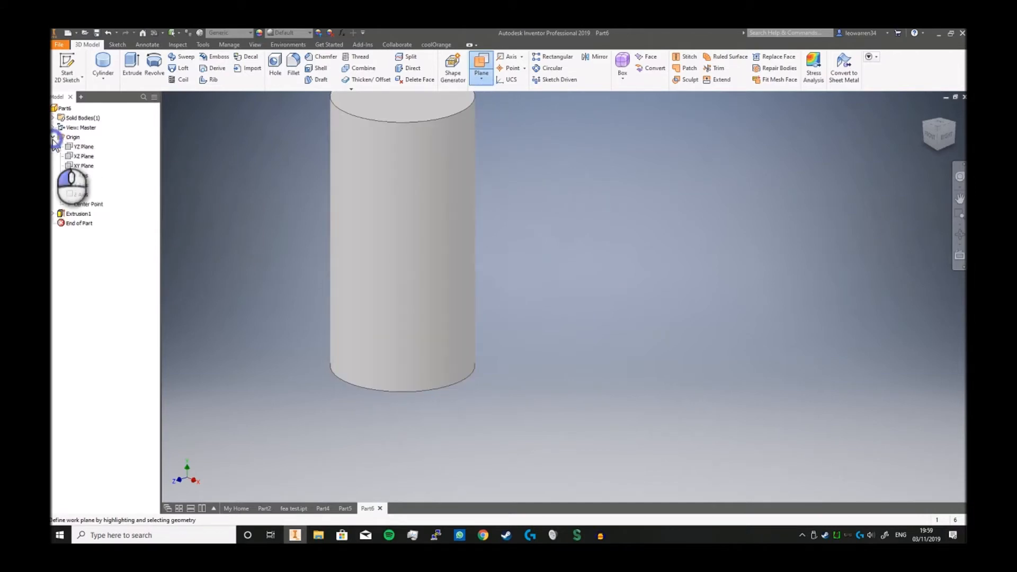
left_click(83, 147)
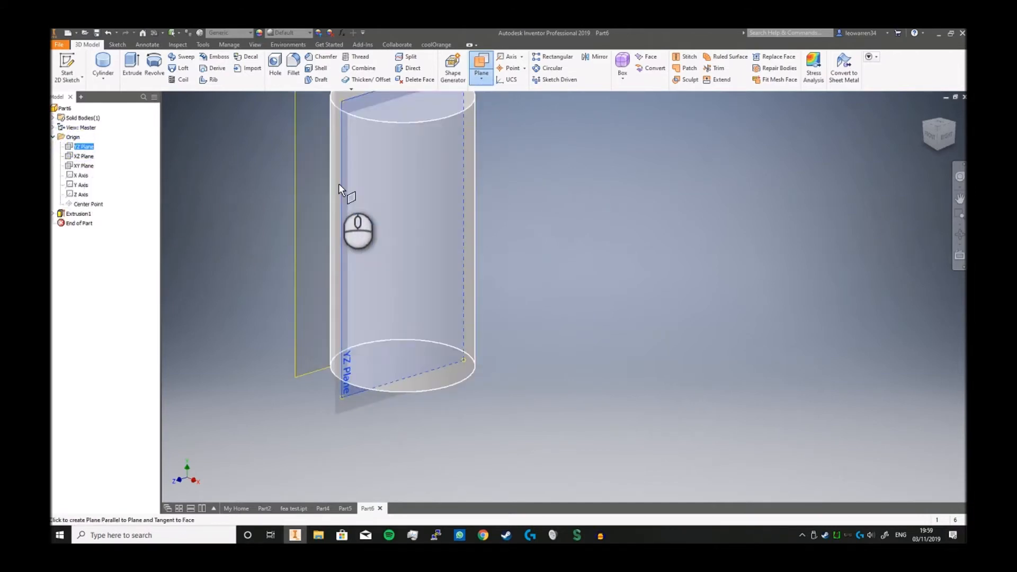
left_click_drag(344, 396, 395, 421)
left_click(504, 289)
- Start a sketch on the tangent work plane and insert the image background2.png beside the cylinder
left_click(67, 66)
left_click(396, 139)
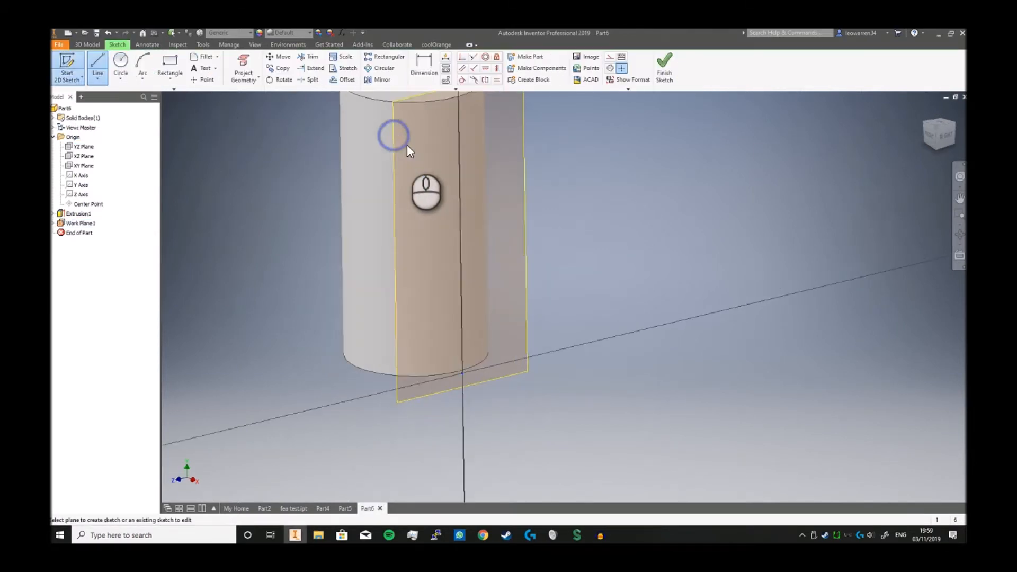
mouse_move(602, 220)
middle_mouse_down()
mouse_move(514, 437)
mouse_move(535, 343)
middle_mouse_up()
key("Escape")
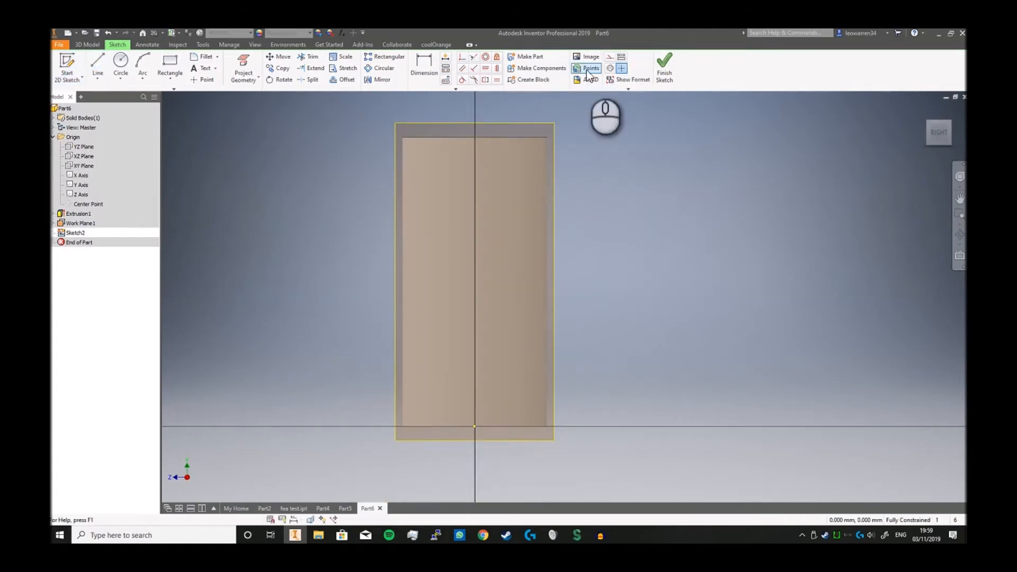
left_click(582, 59)
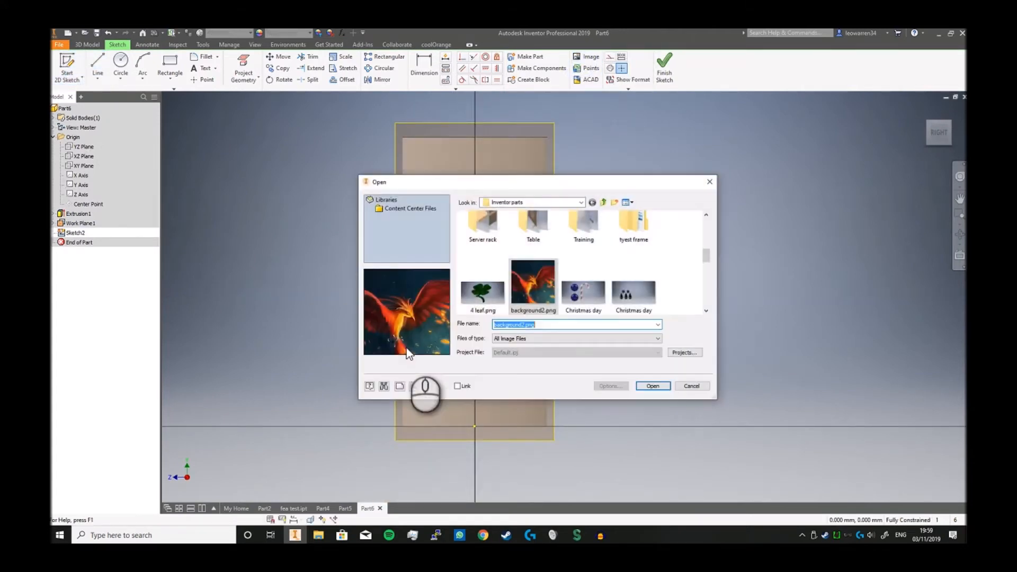
double_click(533, 299)
scroll(416, 340, "down", 5)
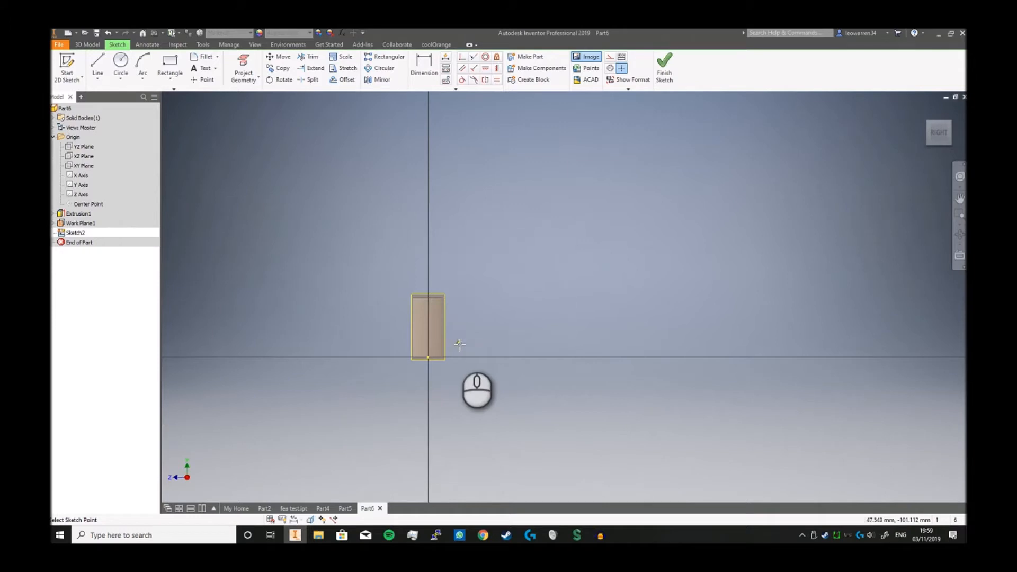
left_click(459, 345)
right_click(509, 179)
left_click(544, 179)
left_click_drag(528, 284, 523, 324)
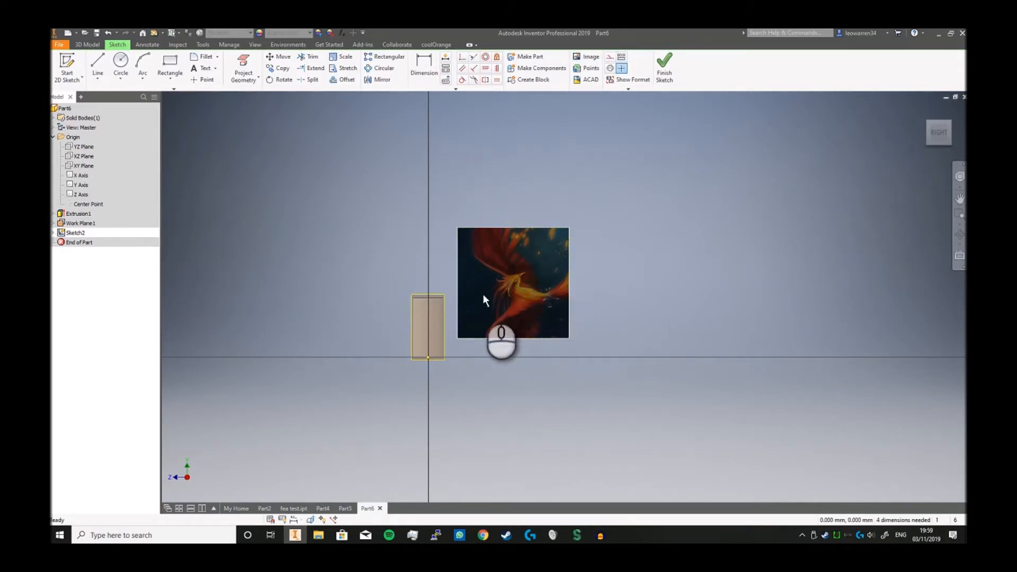
- Scale the inserted image by a factor of 1/10 from a base point just outside its lower corner nearest the cylinder
left_click(340, 58)
left_click(530, 288)
left_click(228, 121)
left_click(453, 328)
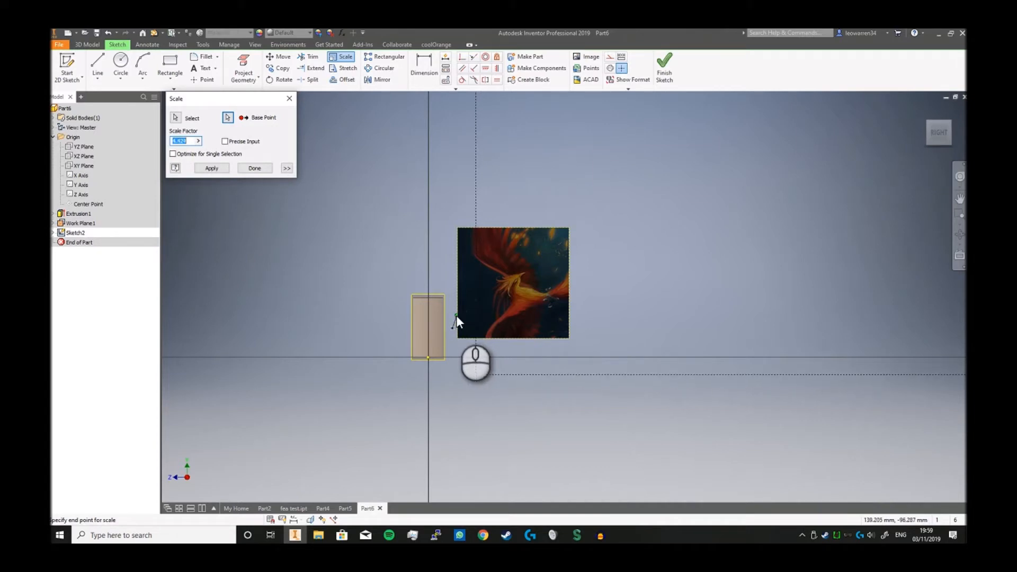
type("1/")
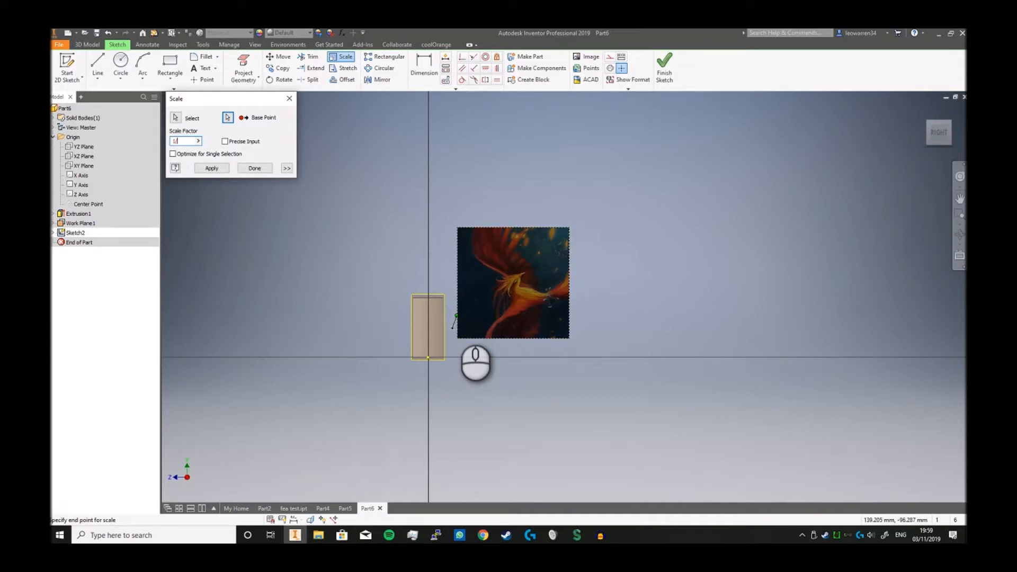
type("10")
key("Return")
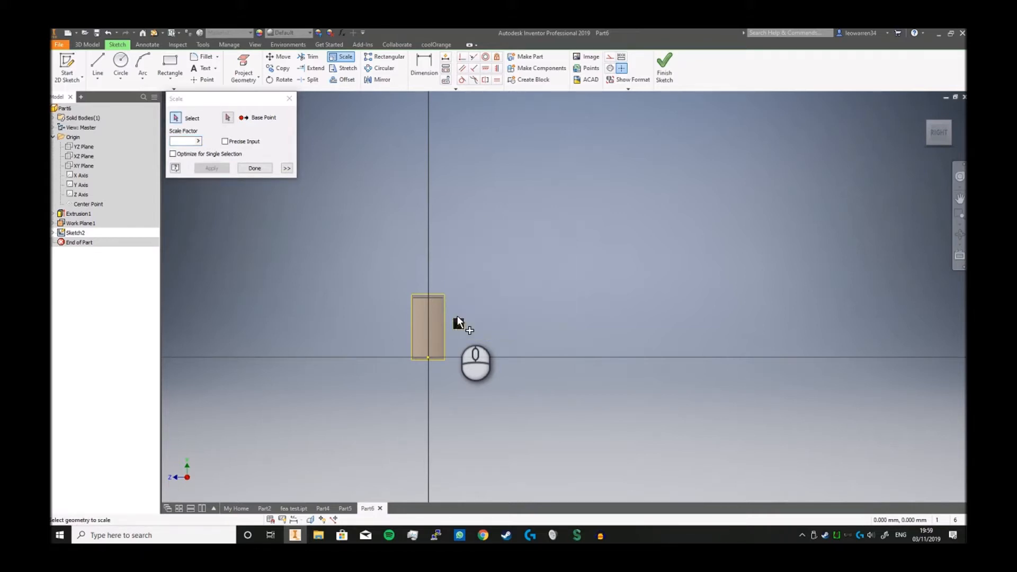
scroll(456, 316, "up", 3)
left_click(256, 168)
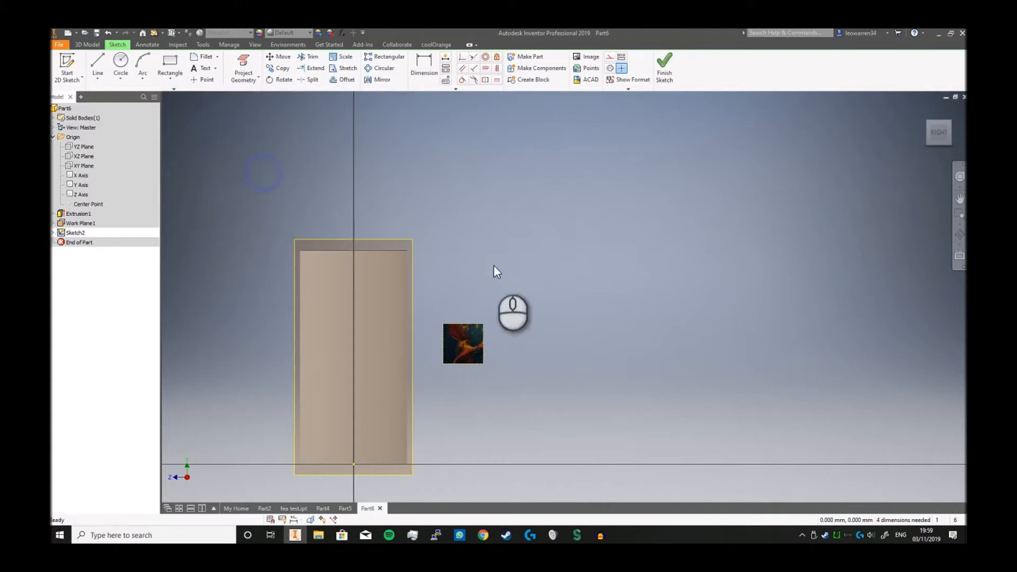
- Rotate the image a quarter turn clockwise so it is upright, place it over the cylinder's centre line and finish the sketch
left_click(281, 79)
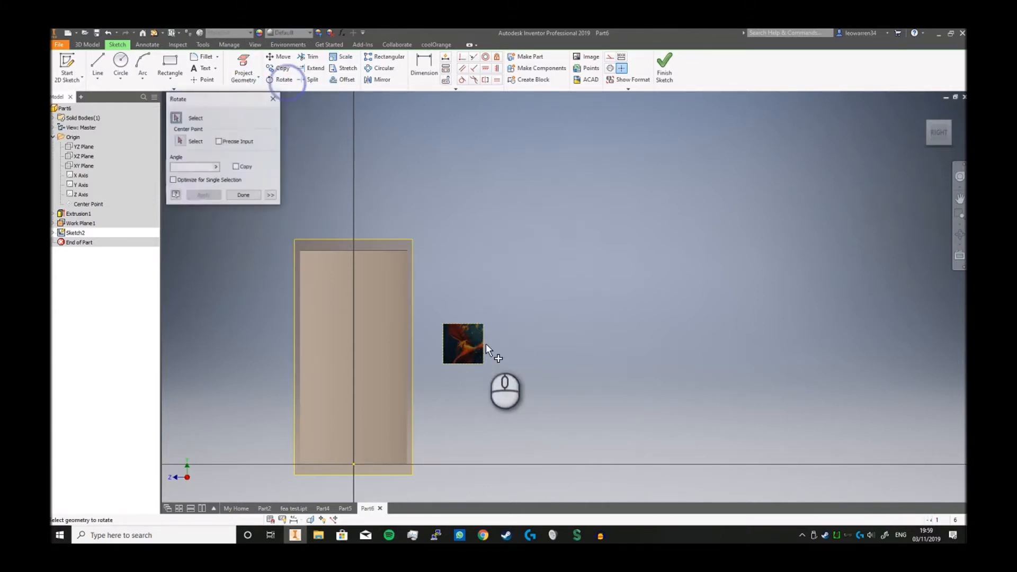
left_click(179, 141)
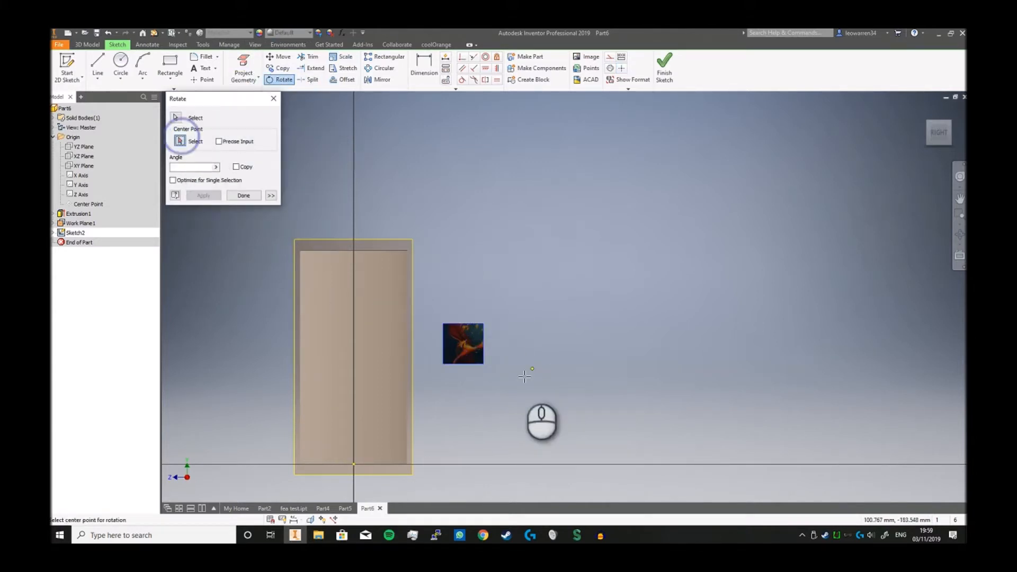
left_click(434, 365)
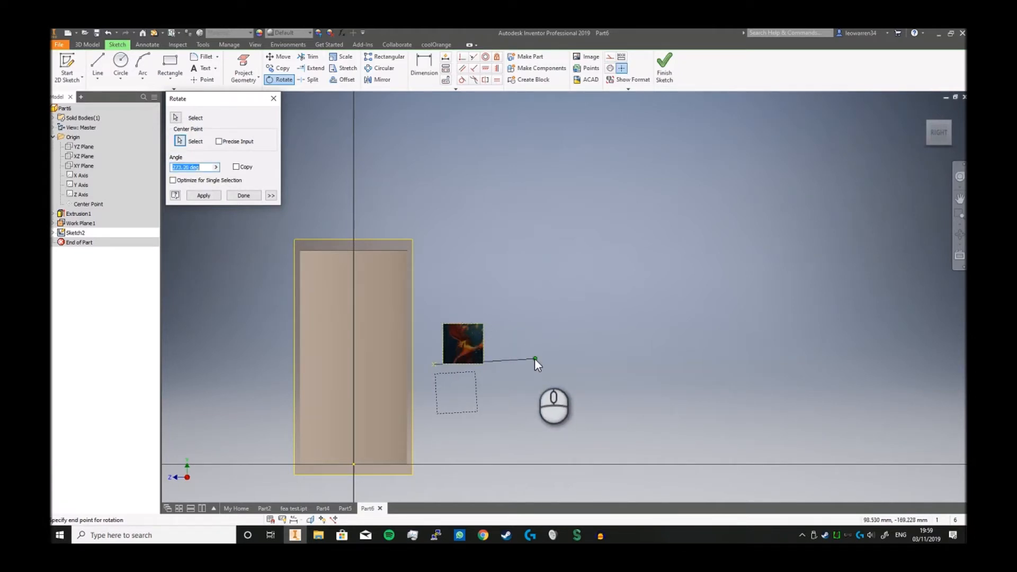
left_click(534, 358)
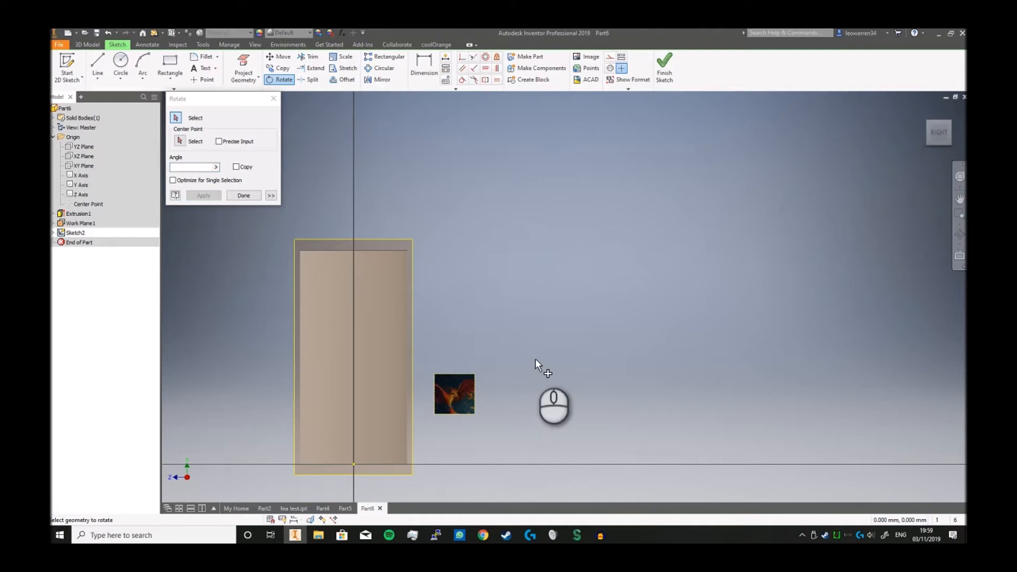
right_click(517, 325)
left_click(498, 345)
left_click_drag(448, 392, 341, 324)
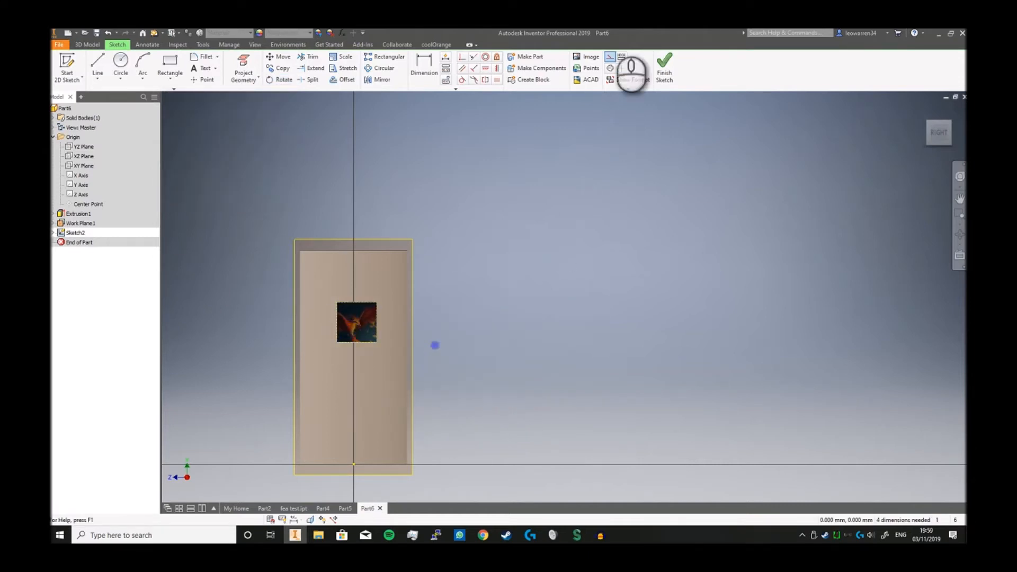
left_click(665, 64)
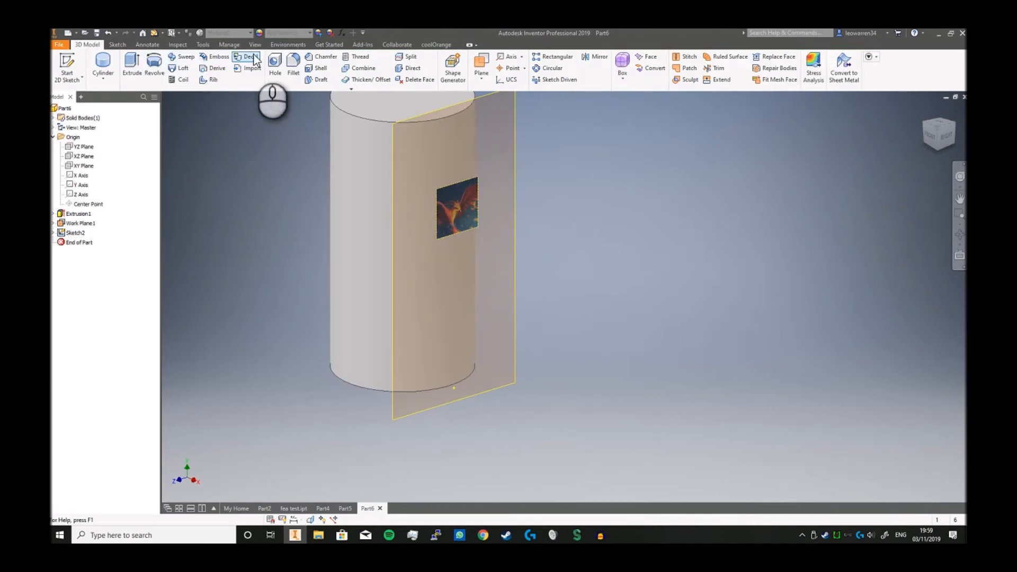
- Apply the sketch image as a decal on the cylinder's curved face and hide the work plane
left_click(249, 57)
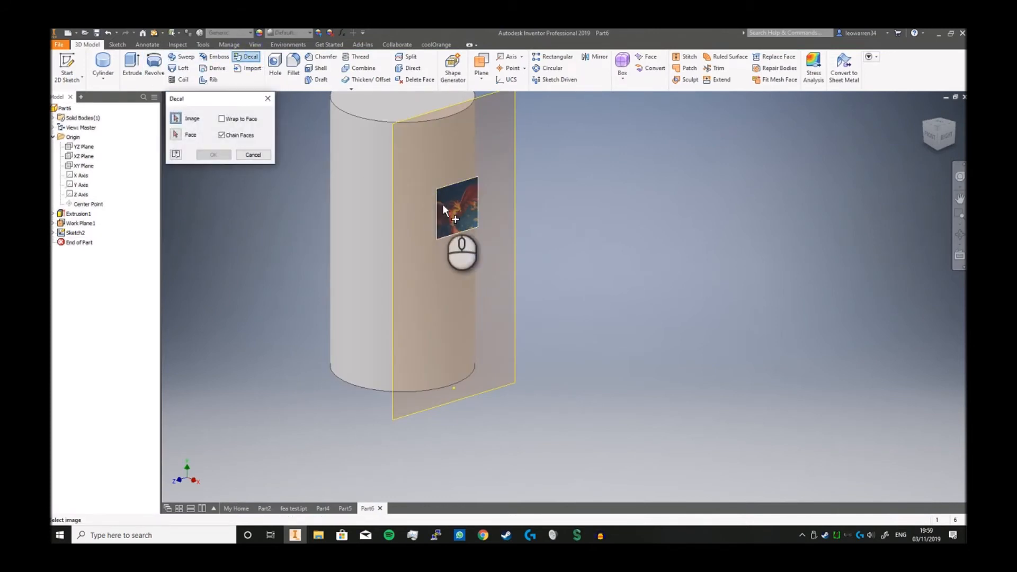
left_click(374, 202)
left_click(208, 155)
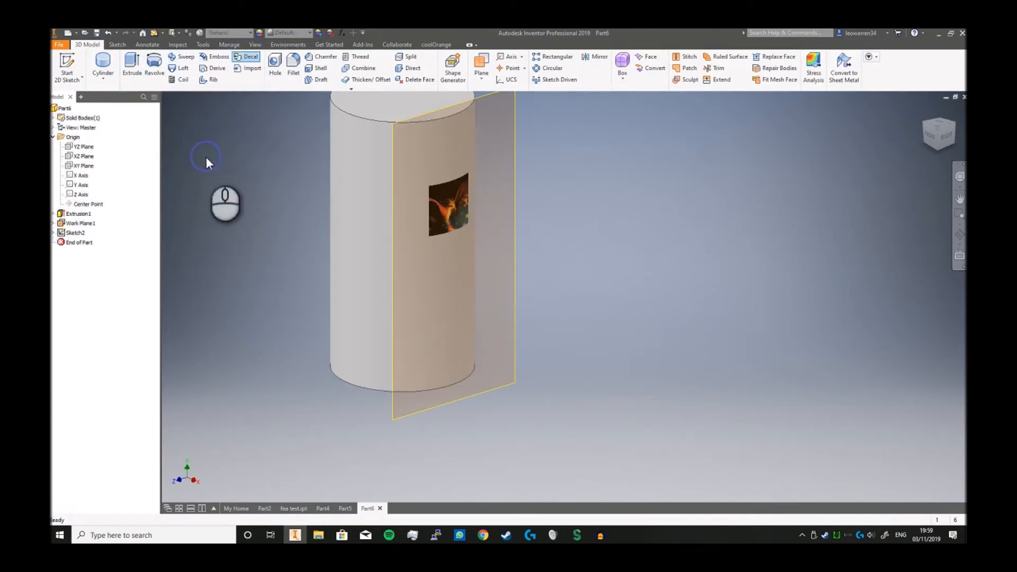
right_click(80, 223)
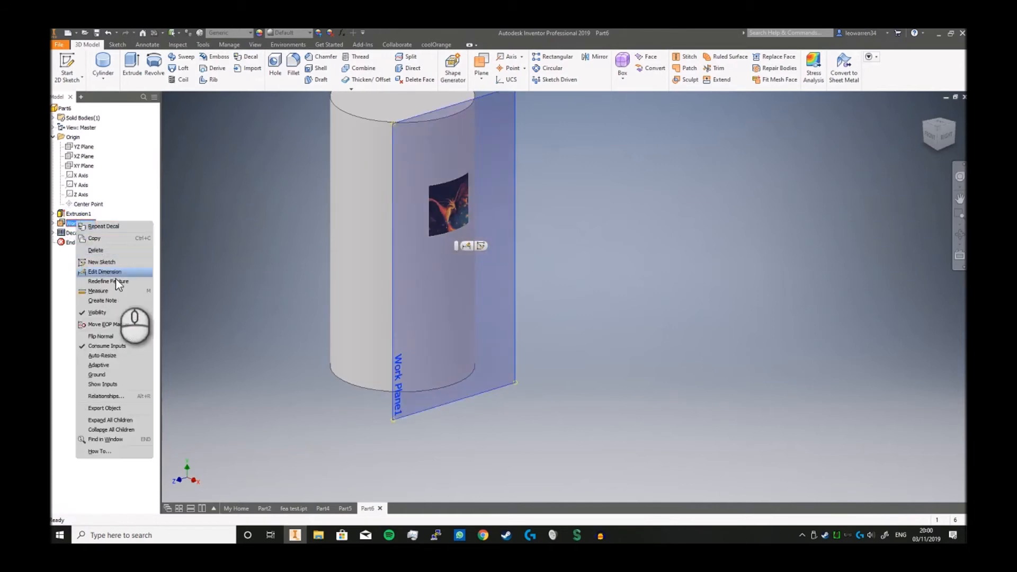
left_click(127, 317)
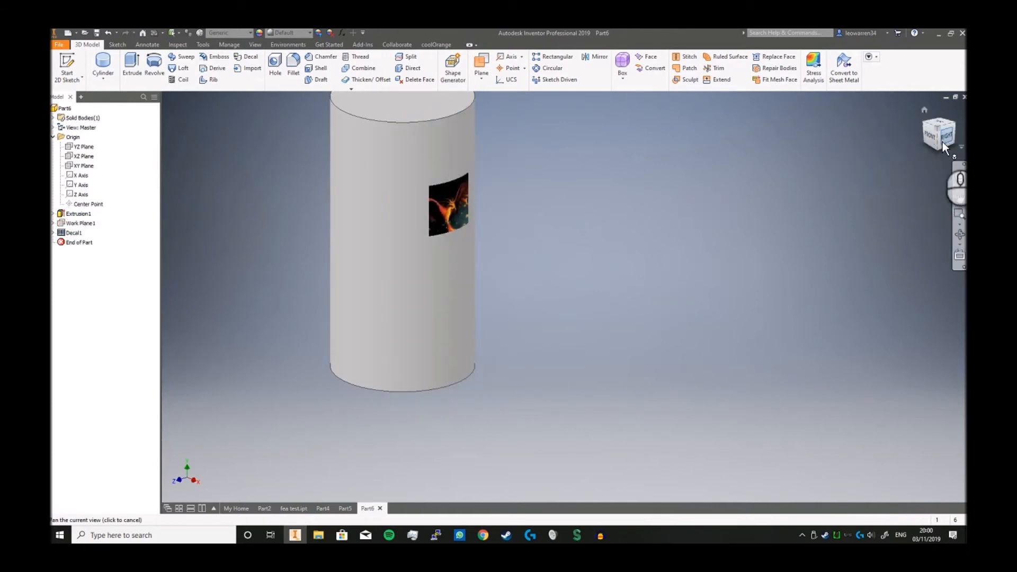
- Examine the decal on the cylinder from several angles, ending with an upright view facing it
left_click_drag(942, 141, 888, 444)
left_click_drag(871, 398, 833, 413)
left_click(938, 125)
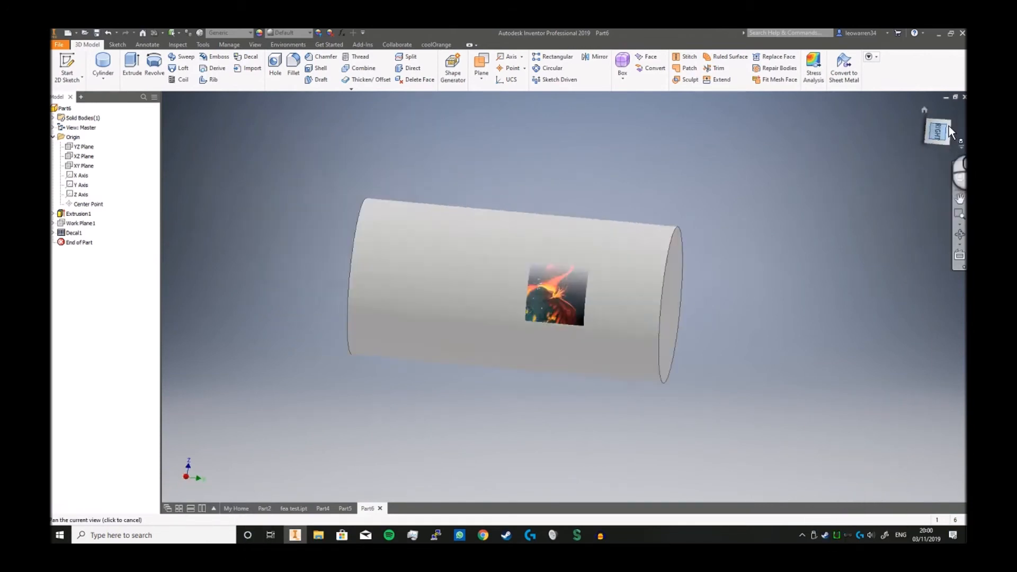
left_click(955, 110)
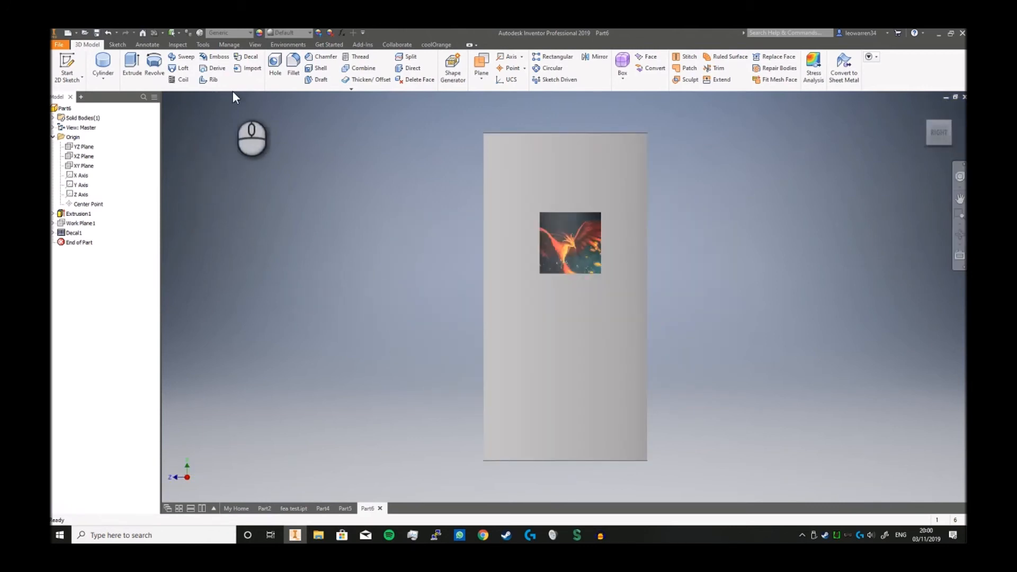
- Import the snowflake.stl model from the Inventor parts folder into the part that holds the decaled cylinder
left_click(252, 69)
scroll(551, 274, "down", 6)
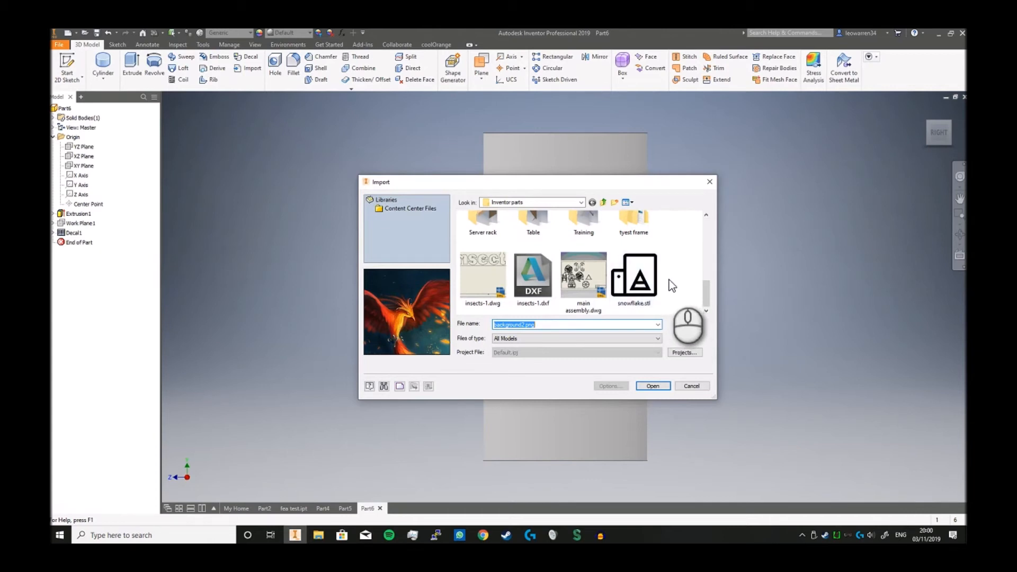
double_click(636, 278)
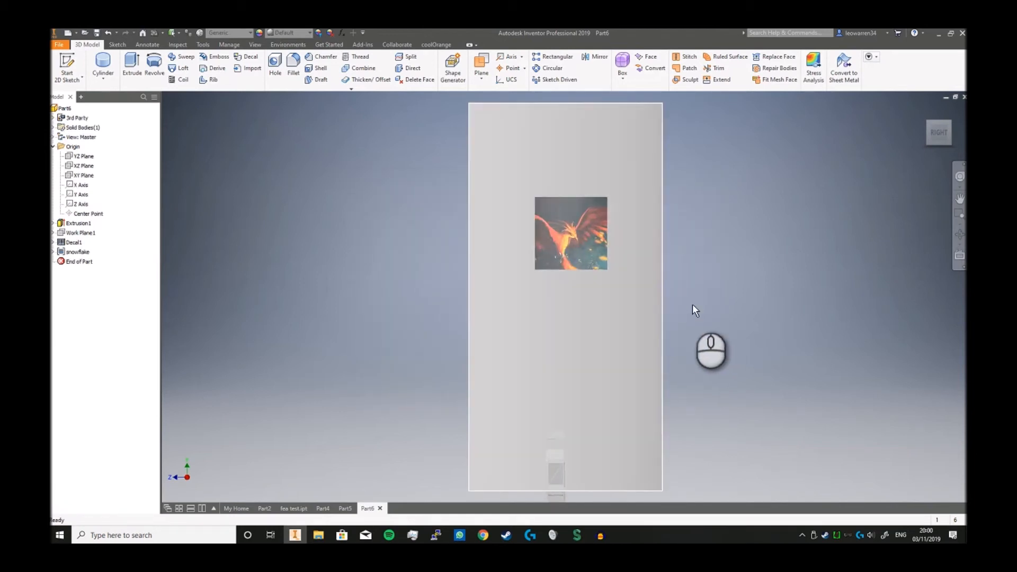
left_click_drag(930, 137, 704, 114)
scroll(602, 434, "up", 4)
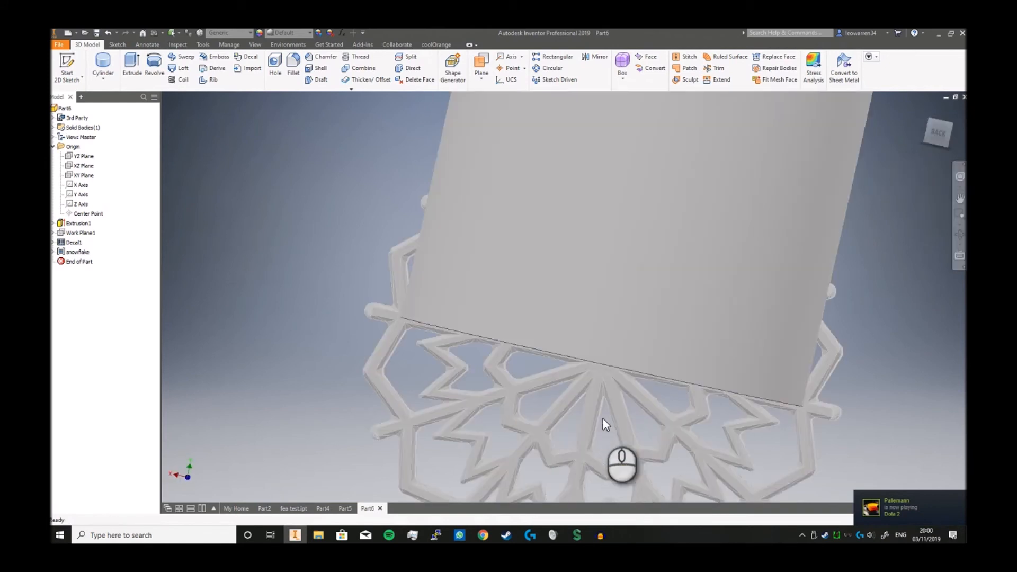
scroll(530, 328, "down", 5)
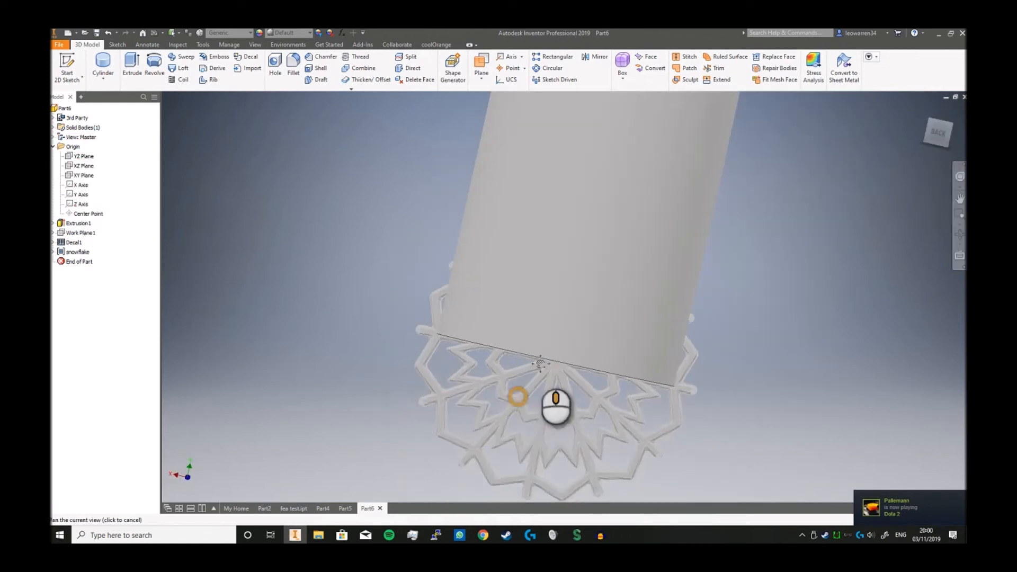
- Create a new part file and import snowflake.stl into it
left_click(235, 508)
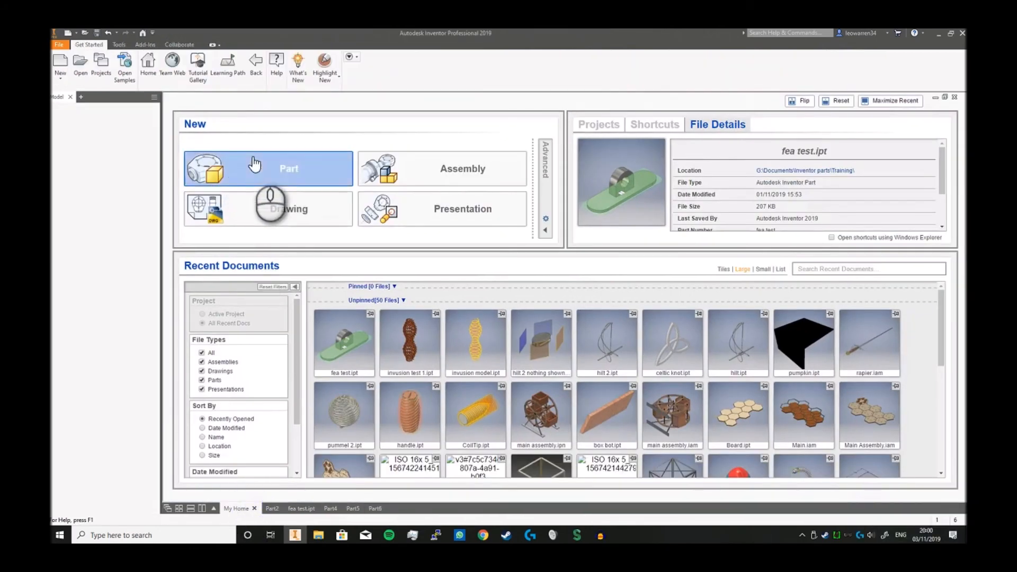
left_click(268, 168)
left_click(251, 64)
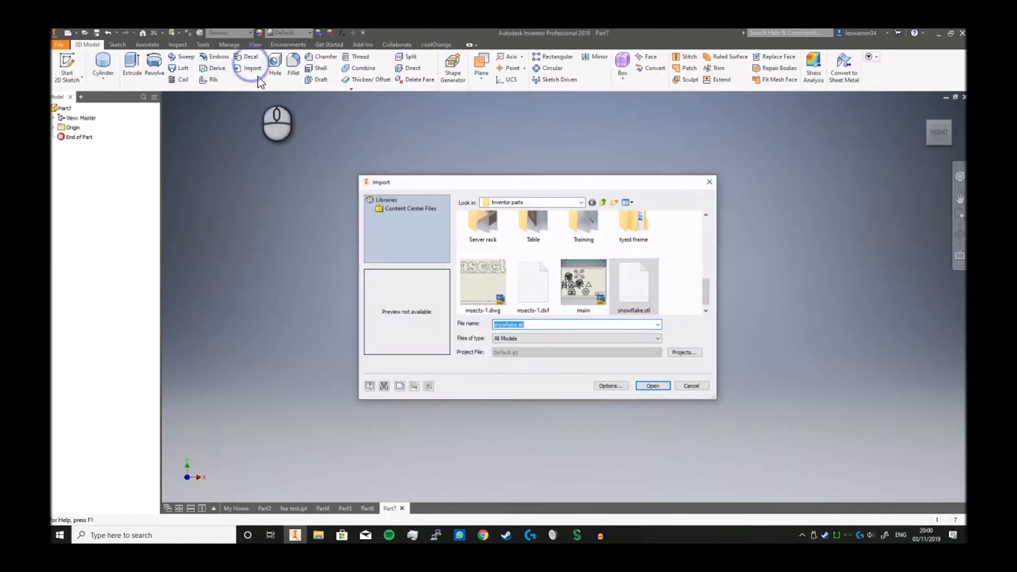
double_click(638, 284)
- Examine the imported snowflake mesh up close, checking its branches and centre, and finish with the whole model in view
scroll(601, 277, "up", 3)
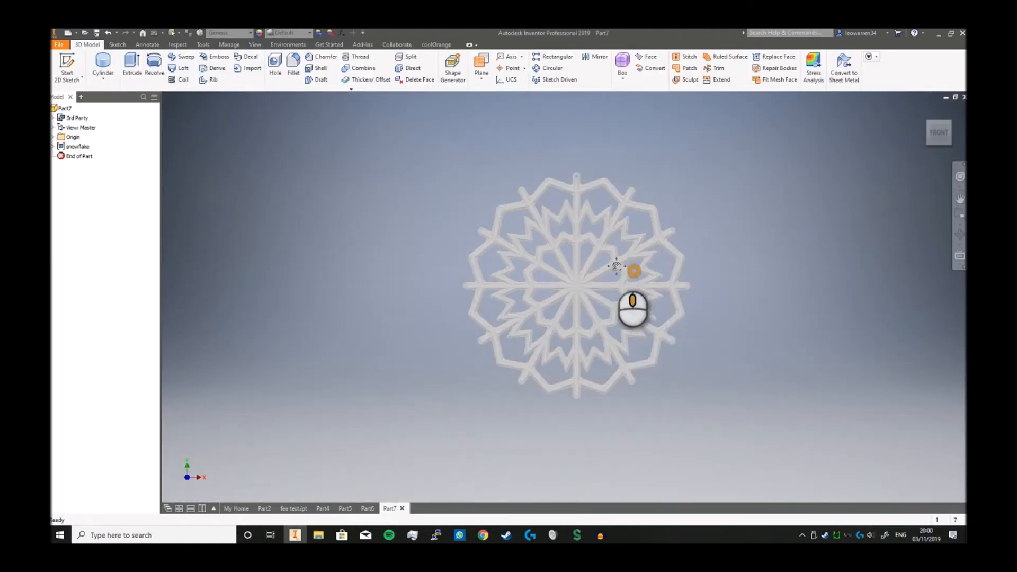
middle_click_drag(634, 271, 561, 266)
scroll(529, 226, "down", 3)
scroll(552, 220, "down", 6)
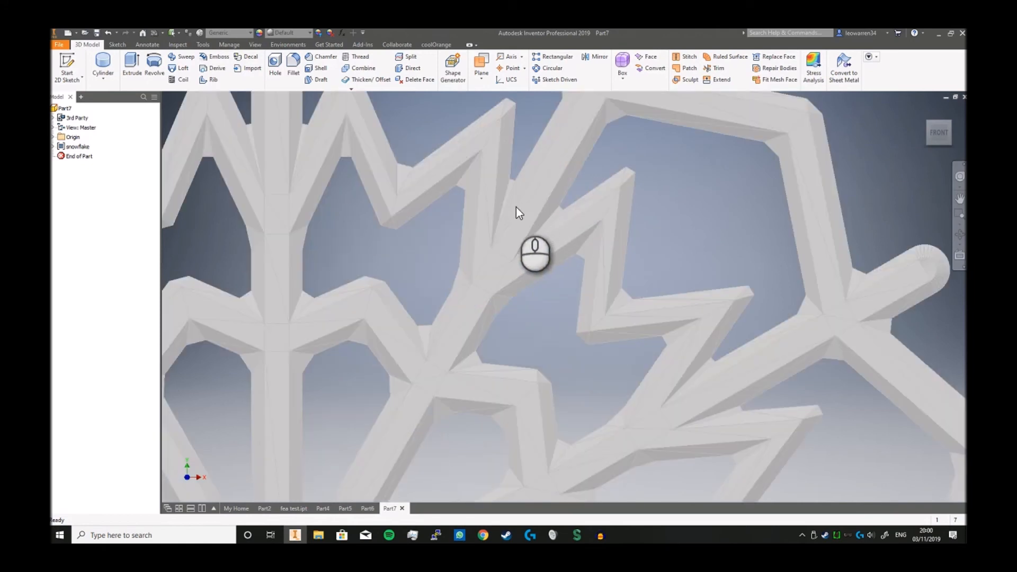
scroll(522, 233, "up", 8)
middle_click_drag(522, 233, 474, 207)
scroll(447, 286, "down", 4)
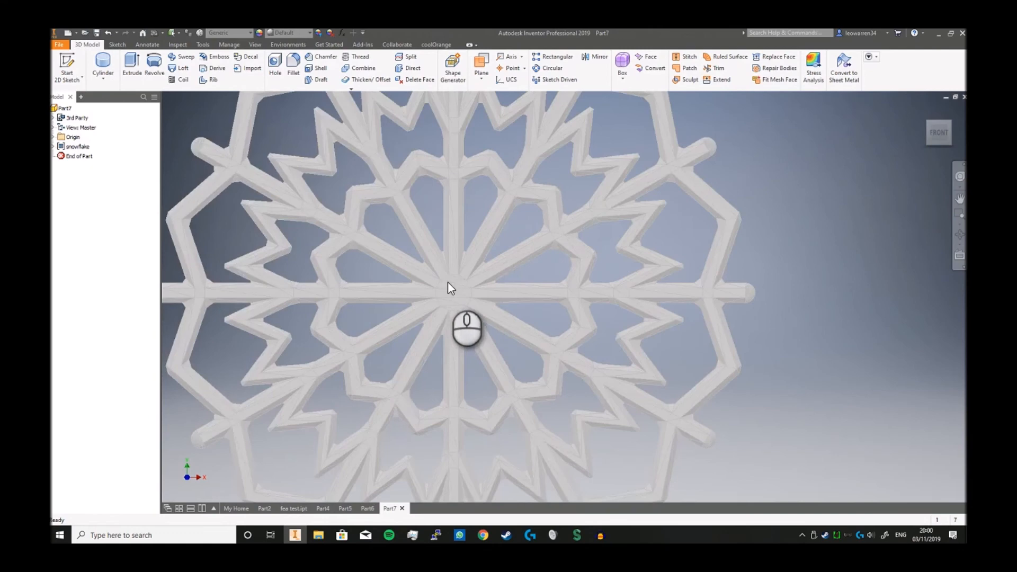
scroll(456, 290, "up", 3)
middle_click_drag(453, 288, 513, 293)
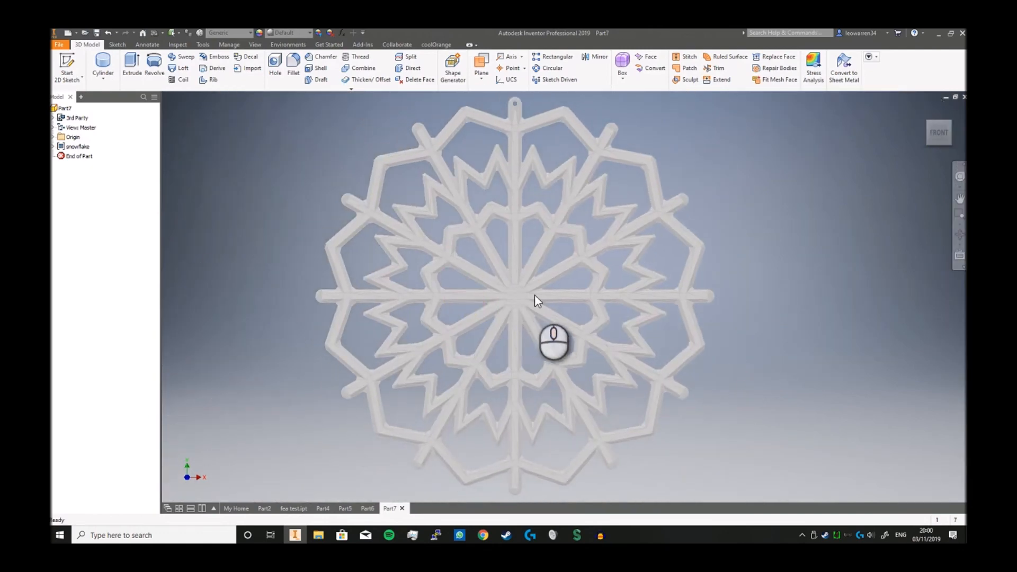